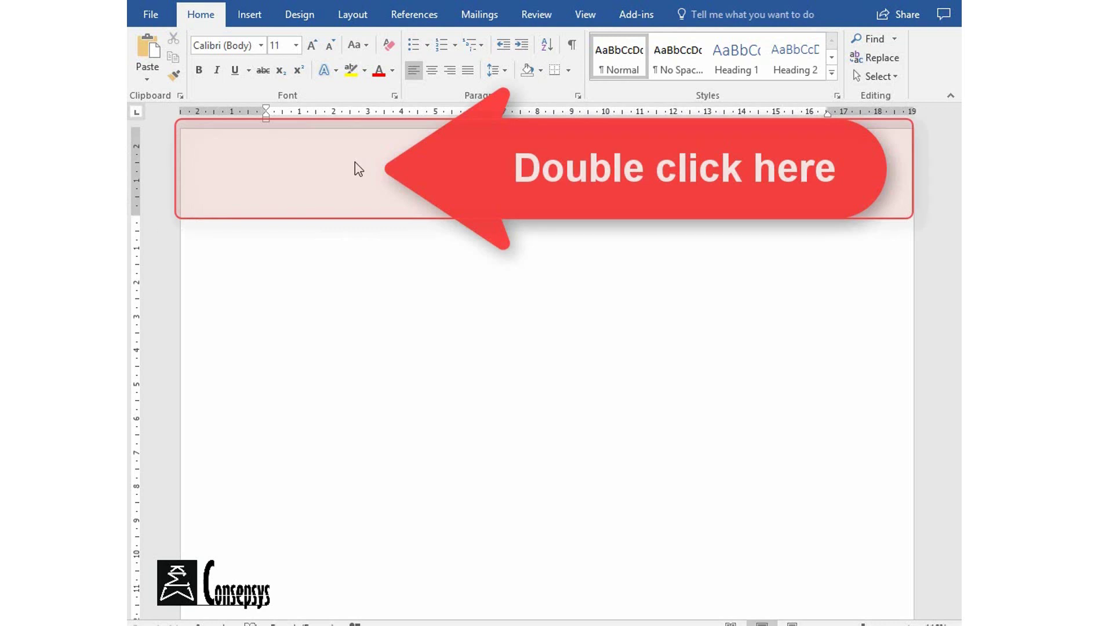
- Insert a 4-column, 2-row table into the page header
{"action": "double_click", "coordinate": [354, 168]}
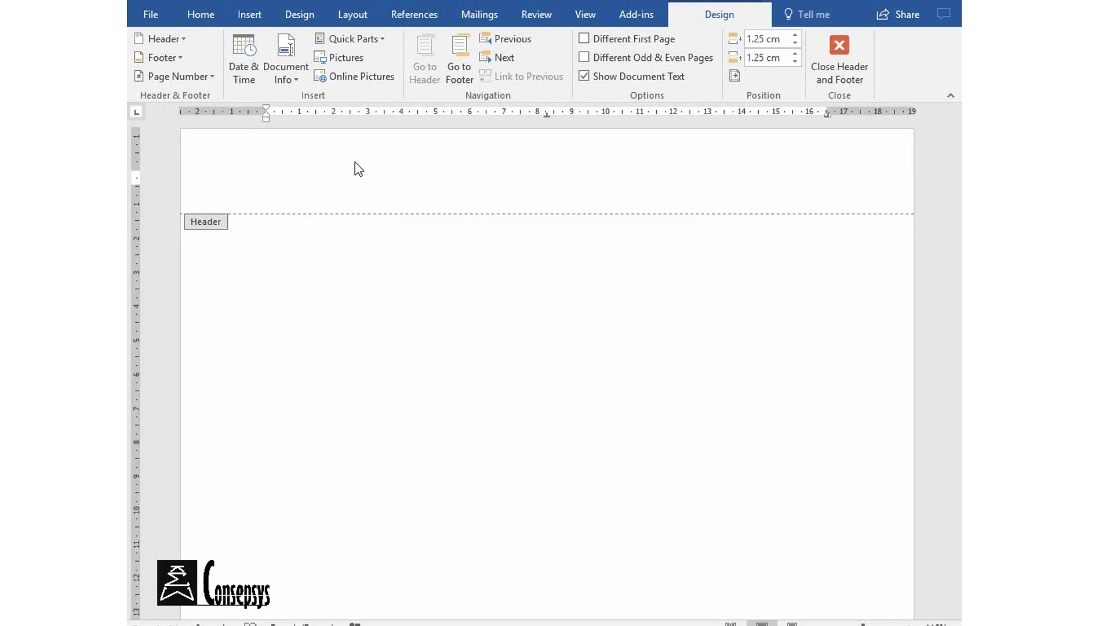
{"action": "left_click", "coordinate": [250, 14]}
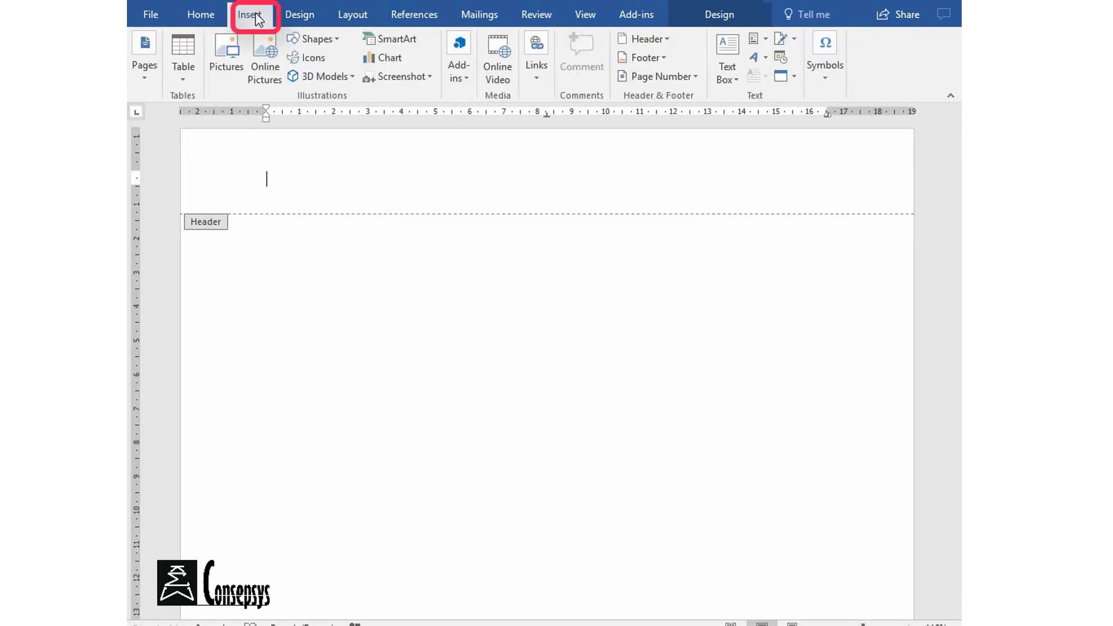
{"action": "left_click", "coordinate": [183, 69]}
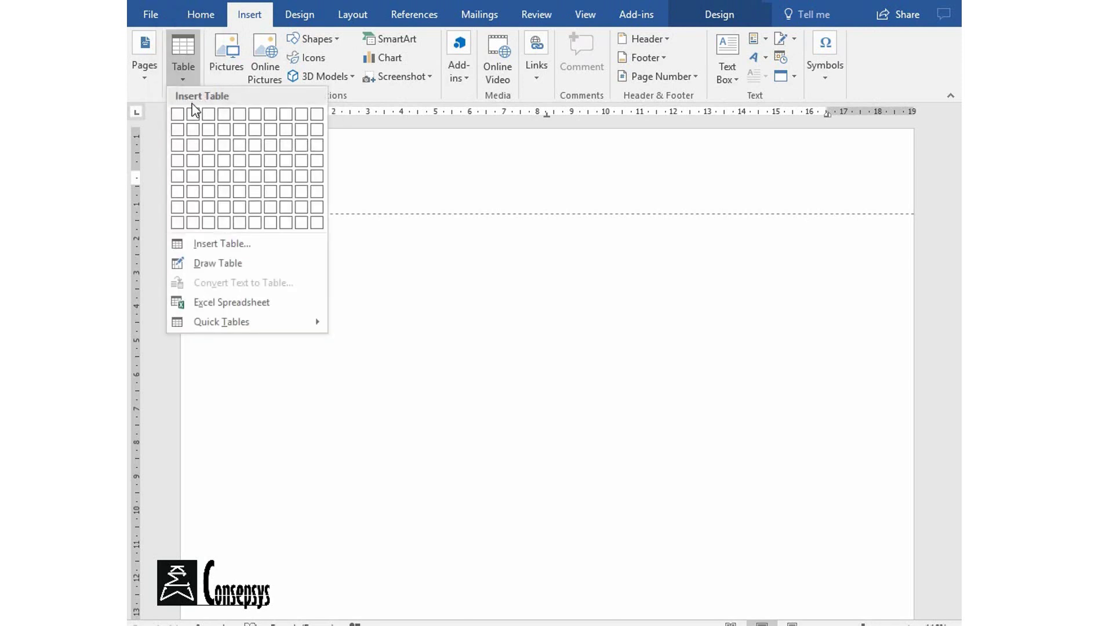
{"action": "left_click", "coordinate": [222, 129]}
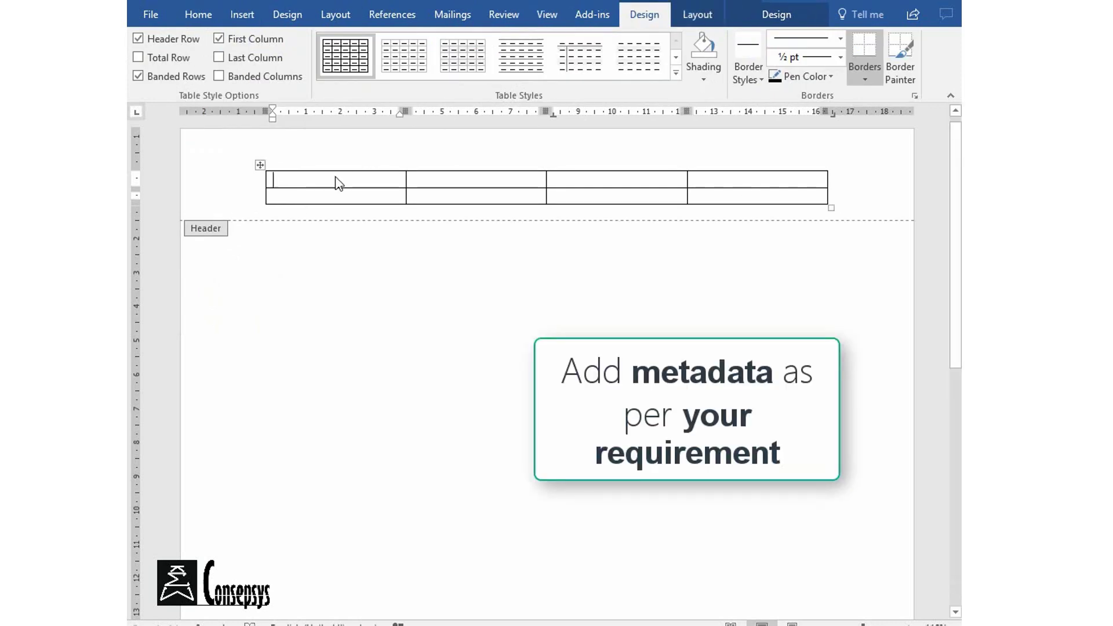
- Label the first row Logo, Document Number, Revision and Date
{"action": "type", "text": "Logo"}
{"action": "key", "text": "Tab"}
{"action": "type", "text": "Document Numb"}
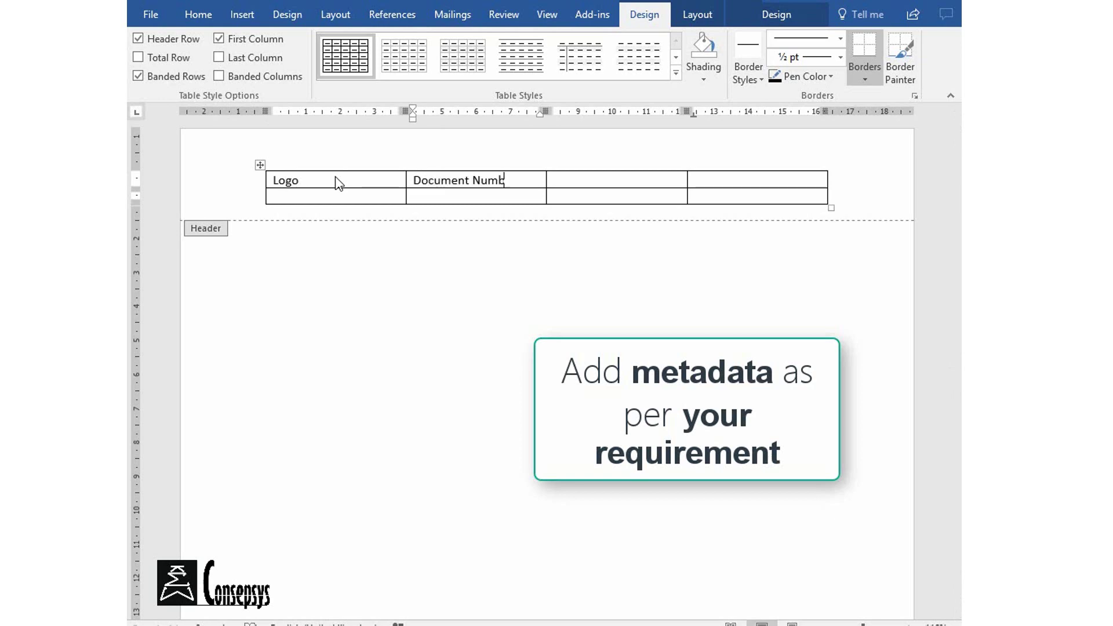
{"action": "type", "text": "er"}
{"action": "key", "text": "Tab"}
{"action": "type", "text": "Revision"}
{"action": "key", "text": "Tab"}
{"action": "type", "text": "Da"}
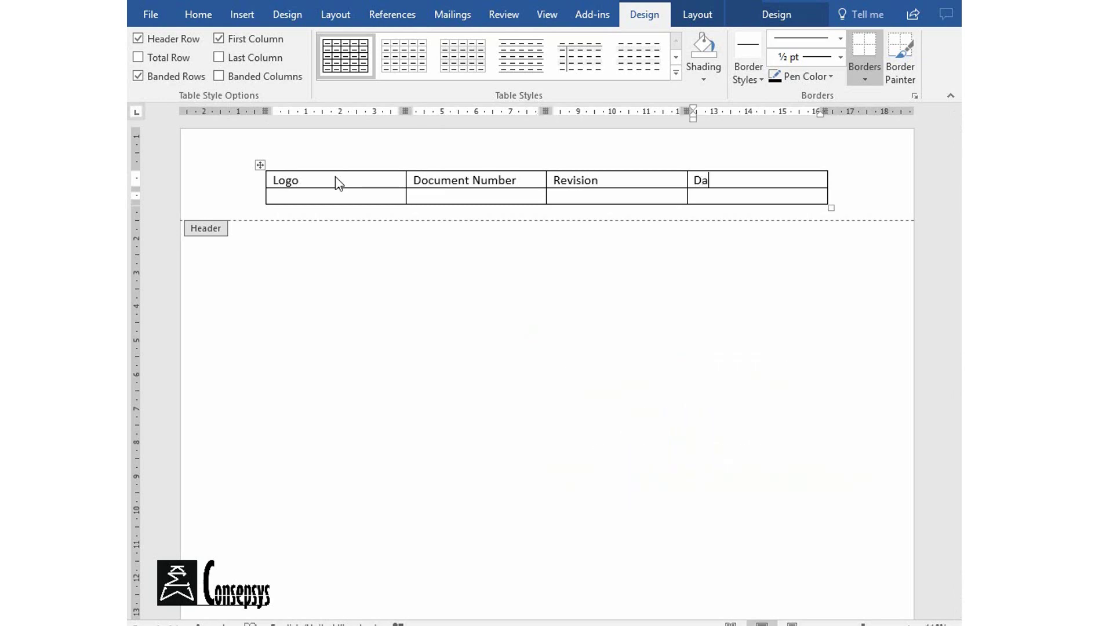
{"action": "type", "text": "te"}
{"action": "key", "text": "Tab"}
- Label the second row Project, Title, Status and Page
{"action": "type", "text": "O"}
{"action": "key", "text": "BackSpace"}
{"action": "type", "text": "Project"}
{"action": "key", "text": "Tab"}
{"action": "type", "text": "Tit"}
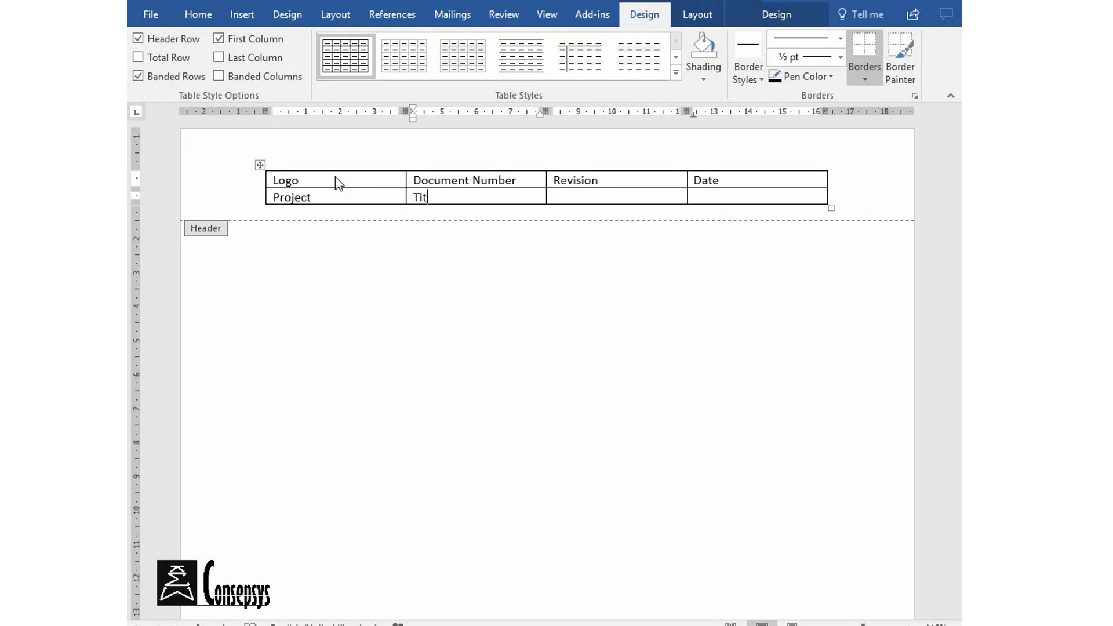
{"action": "type", "text": "le"}
{"action": "key", "text": "Tab"}
{"action": "type", "text": "Status"}
{"action": "key", "text": "Tab"}
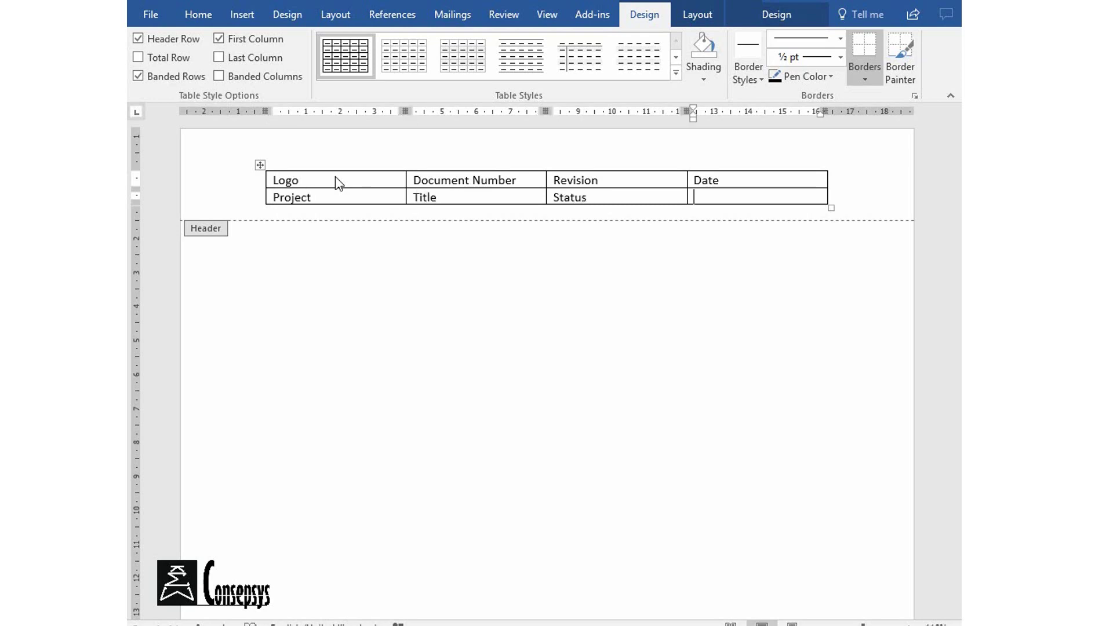
{"action": "type", "text": "Page"}
{"action": "key", "text": "Return"}
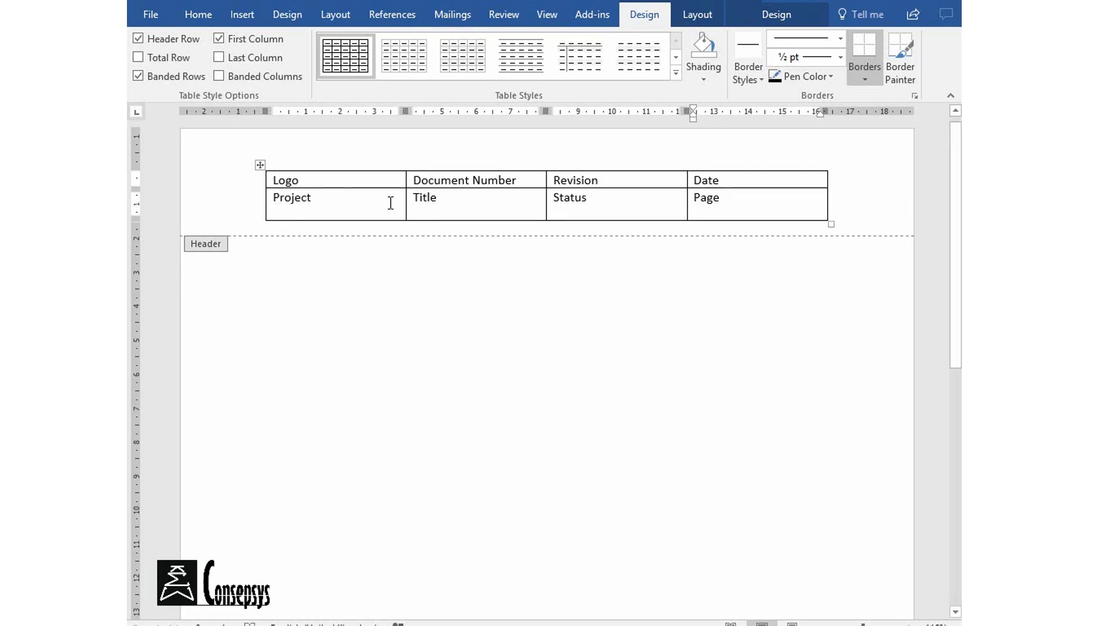
- Add placeholders xxx-xxx-xxxxxx, xx and dd-mmm-yyyy under Document Number, Revision and Date
{"action": "left_click", "coordinate": [525, 181]}
{"action": "key", "text": "Return"}
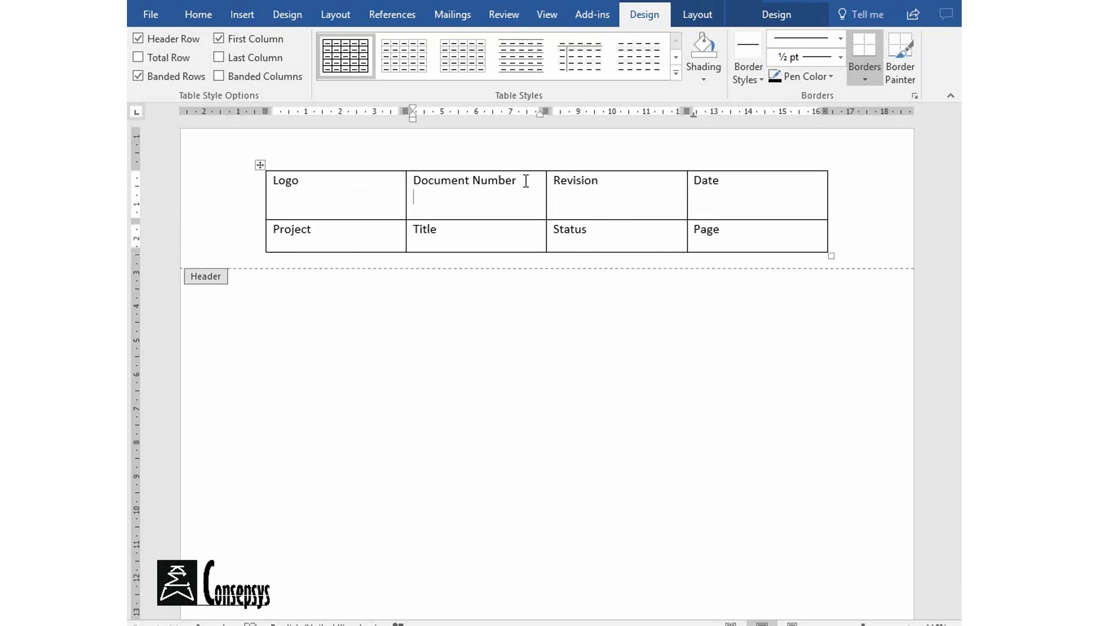
{"action": "key", "text": "BackSpace"}
{"action": "type", "text": "xxx-xxx-xxxxxx"}
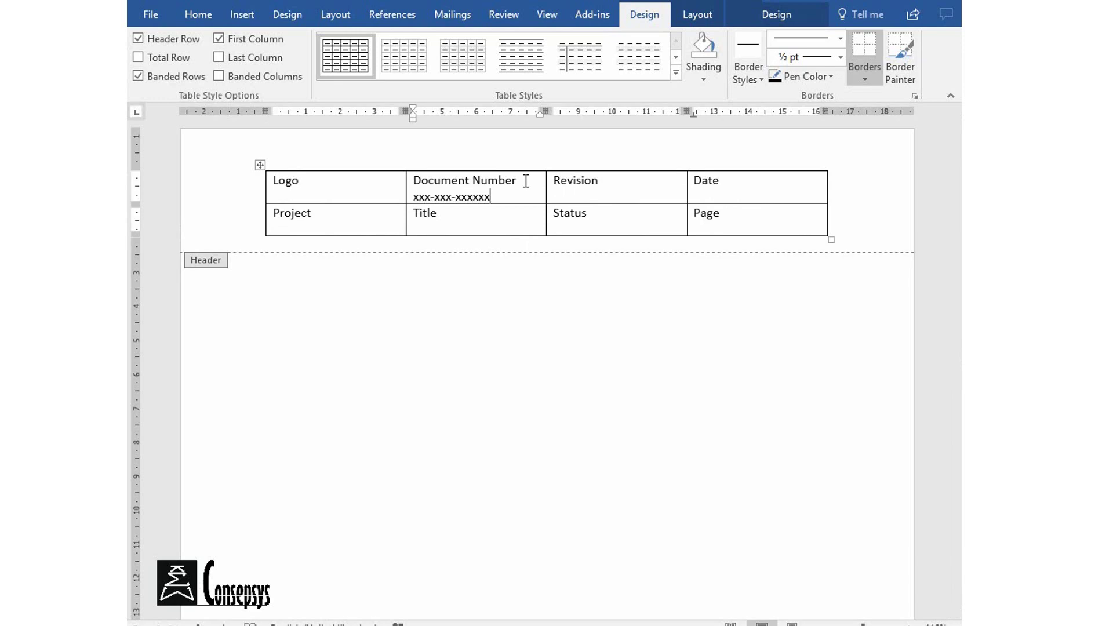
{"action": "key", "text": "Tab"}
{"action": "key", "text": "End"}
{"action": "key", "text": "Return"}
{"action": "type", "text": "xx"}
{"action": "left_click", "coordinate": [753, 177]}
{"action": "key", "text": "Return"}
{"action": "type", "text": "dd-m"}
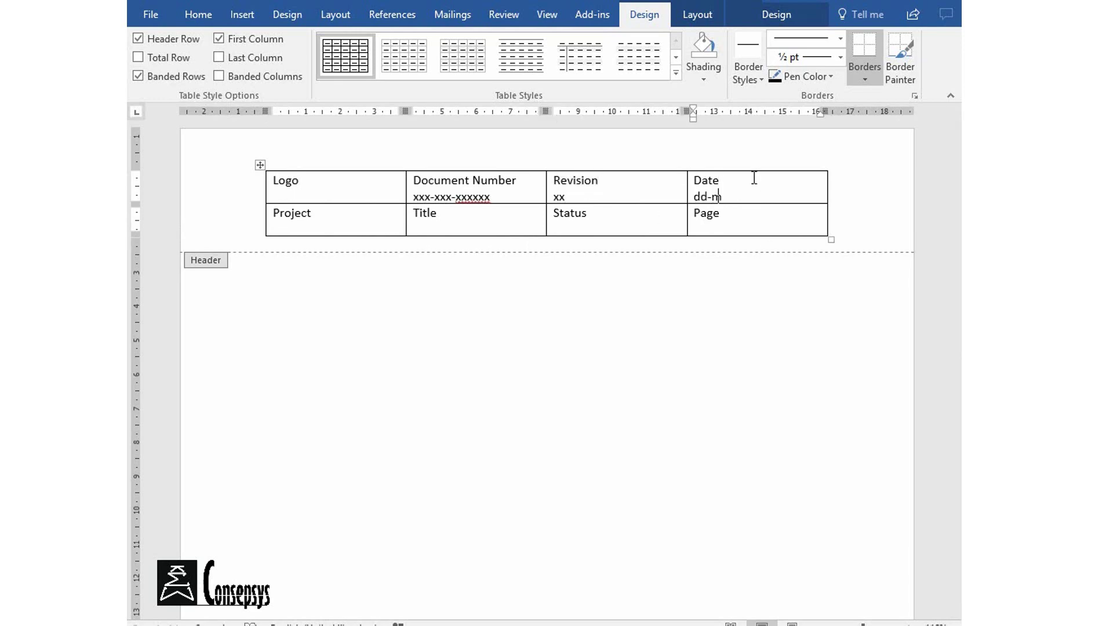
{"action": "type", "text": "mm-yyyy"}
- Add 'XXX Project' under Project and 'Document Title' under Title, and start a line under Status
{"action": "left_click", "coordinate": [352, 226]}
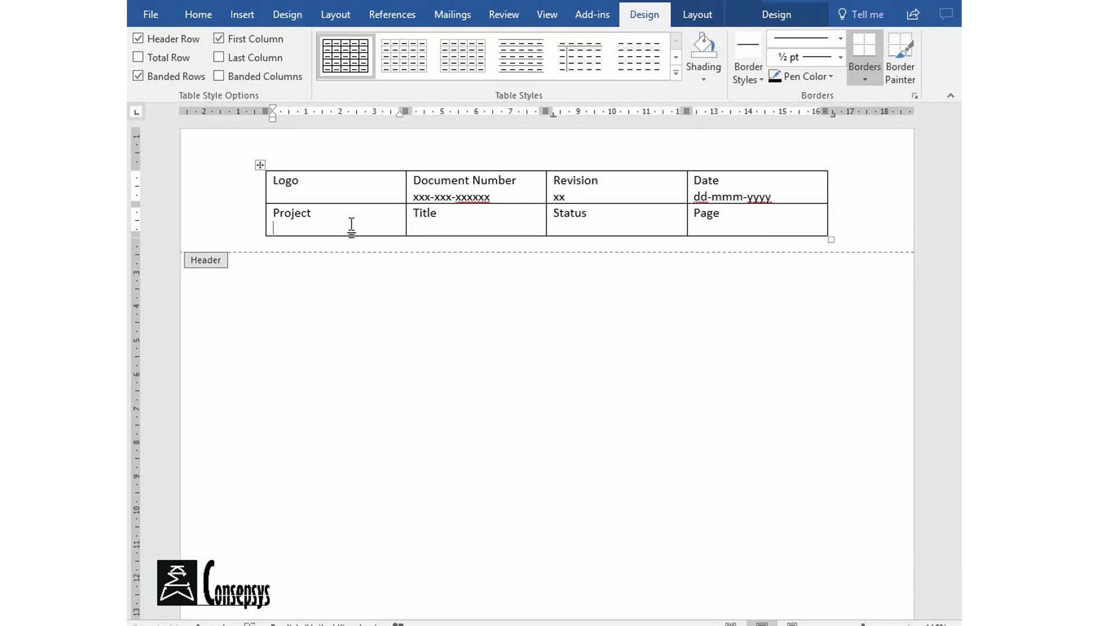
{"action": "type", "text": "xxx"}
{"action": "key", "text": "ctrl+z"}
{"action": "key", "text": "BackSpace"}
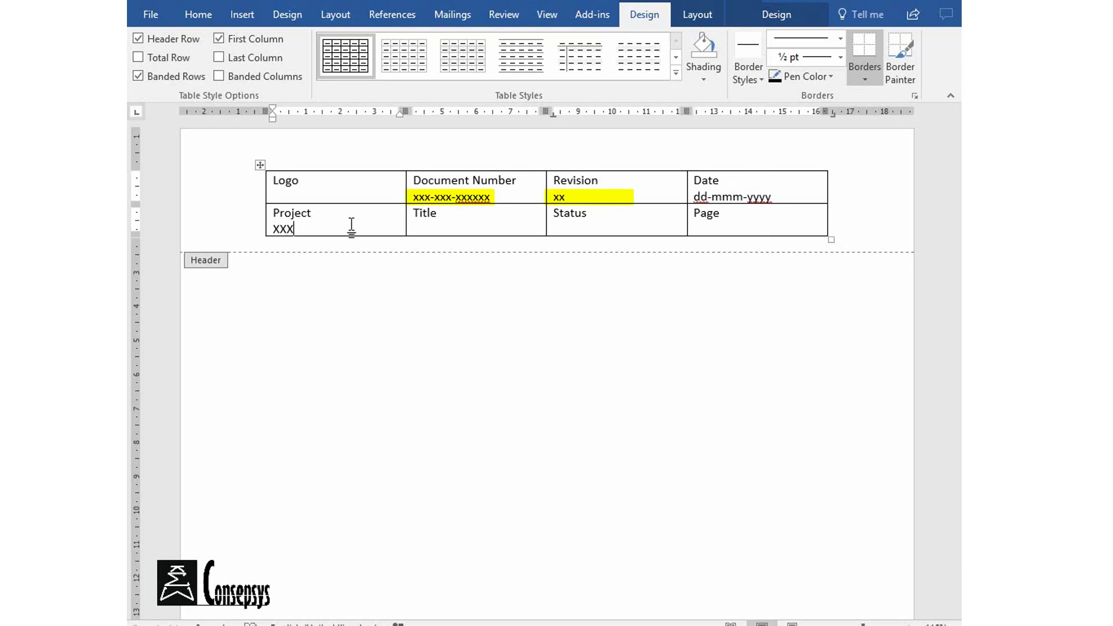
{"action": "type", "text": "Project"}
{"action": "key", "text": "Tab"}
{"action": "left_click", "coordinate": [438, 228]}
{"action": "key", "text": "Return"}
{"action": "type", "text": "Docu"}
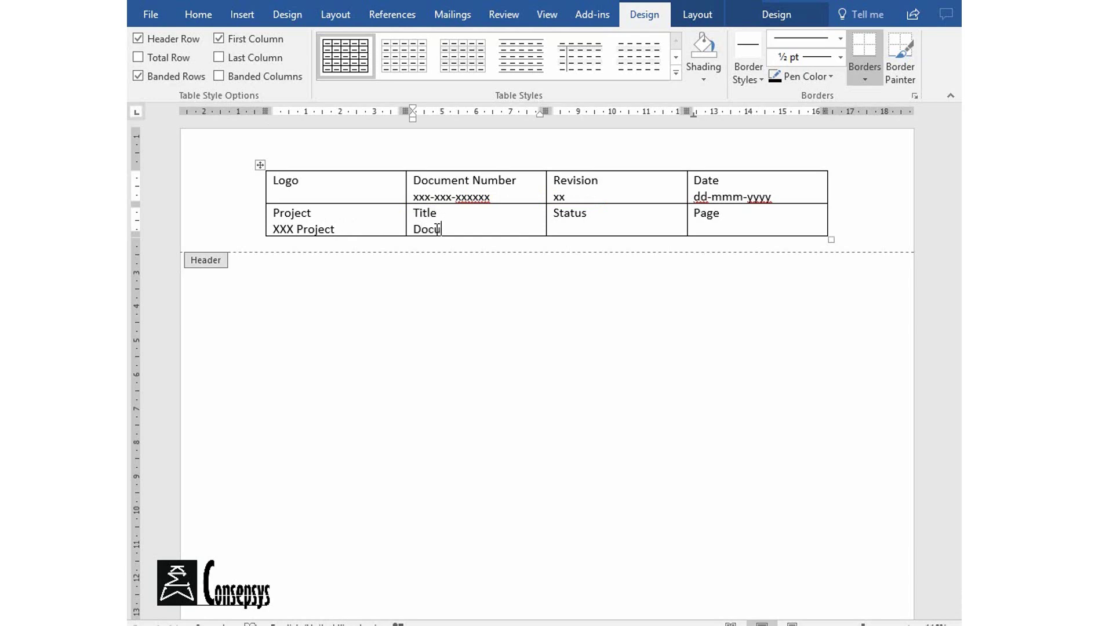
{"action": "type", "text": "ment Title"}
{"action": "left_click", "coordinate": [633, 216]}
{"action": "key", "text": "Return"}
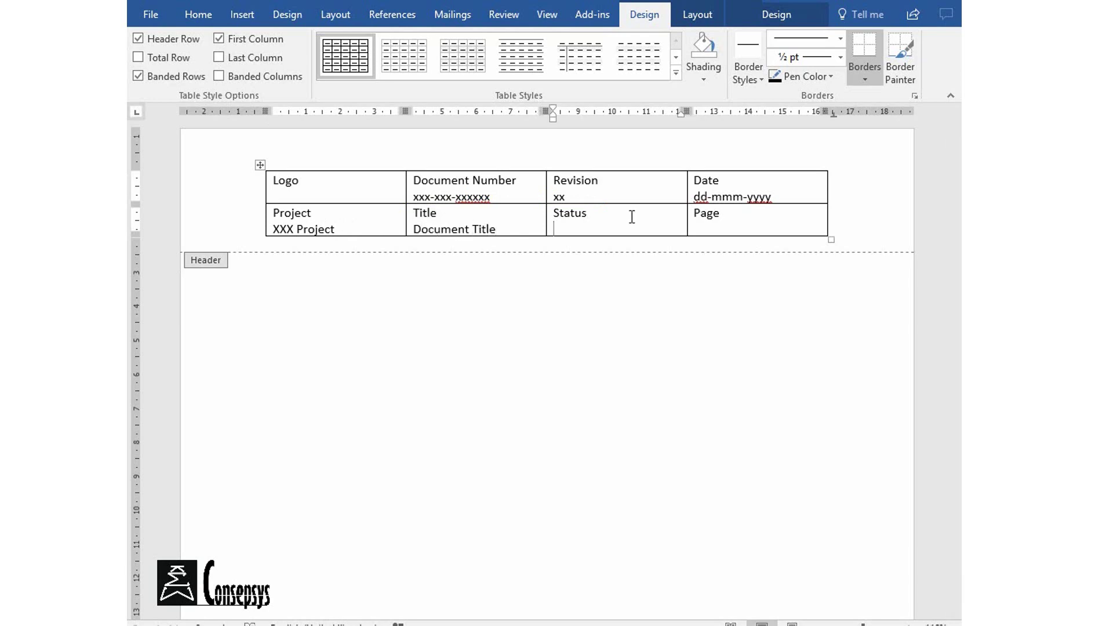
- Fill XXX under Status and make the Logo label bold at 18 pt
{"action": "type", "text": "XXX"}
{"action": "triple_click", "coordinate": [286, 180]}
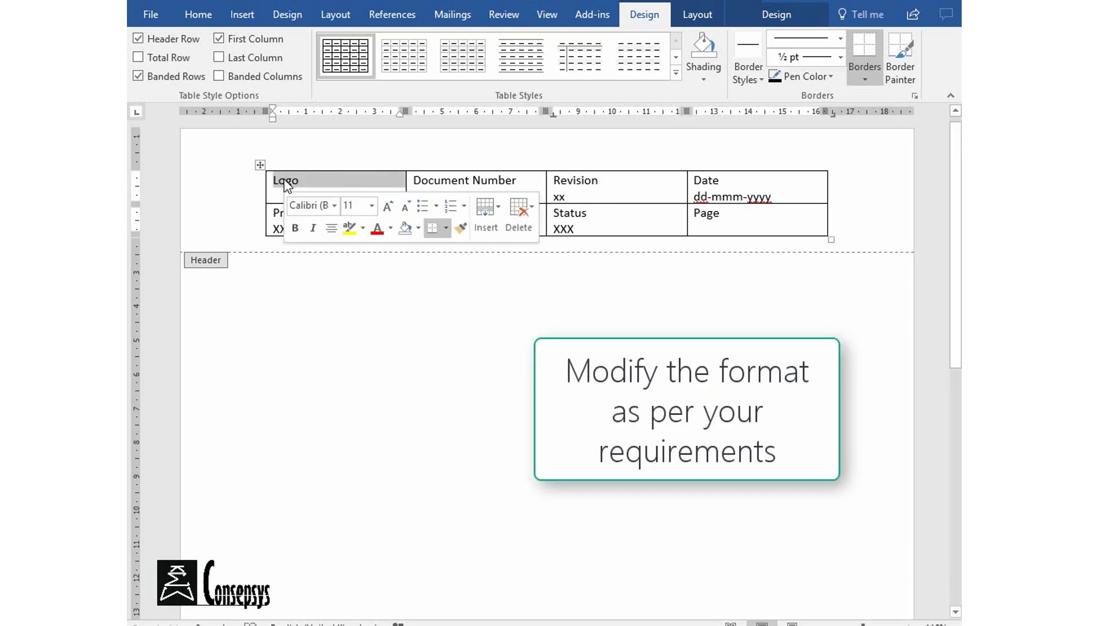
{"action": "left_click", "coordinate": [217, 14]}
{"action": "left_click", "coordinate": [313, 44]}
{"action": "left_click", "coordinate": [313, 45]}
{"action": "left_click", "coordinate": [313, 44]}
{"action": "left_click", "coordinate": [313, 44]}
{"action": "left_click", "coordinate": [197, 71]}
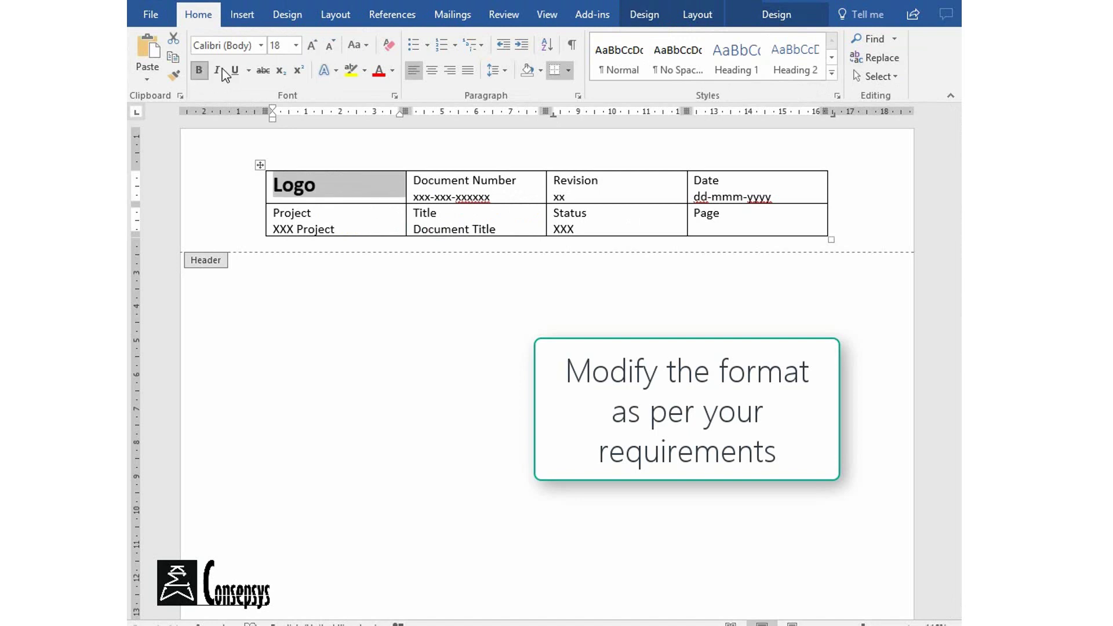
- Bold the Document Number, Revision and Date labels
{"action": "triple_click", "coordinate": [461, 182]}
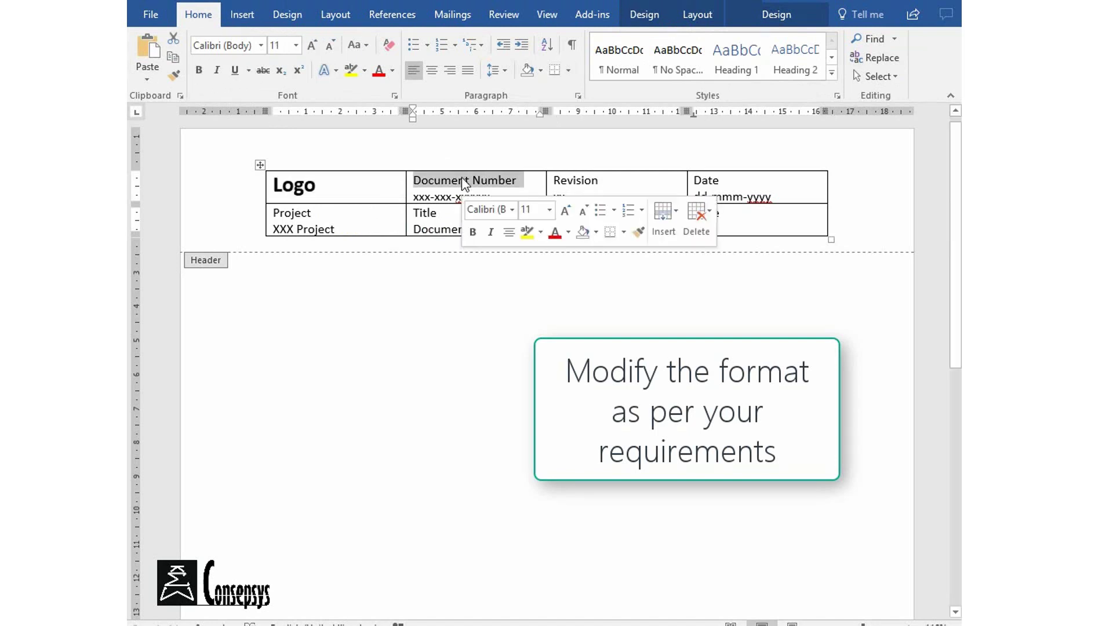
{"action": "left_click", "coordinate": [199, 70]}
{"action": "triple_click", "coordinate": [578, 181]}
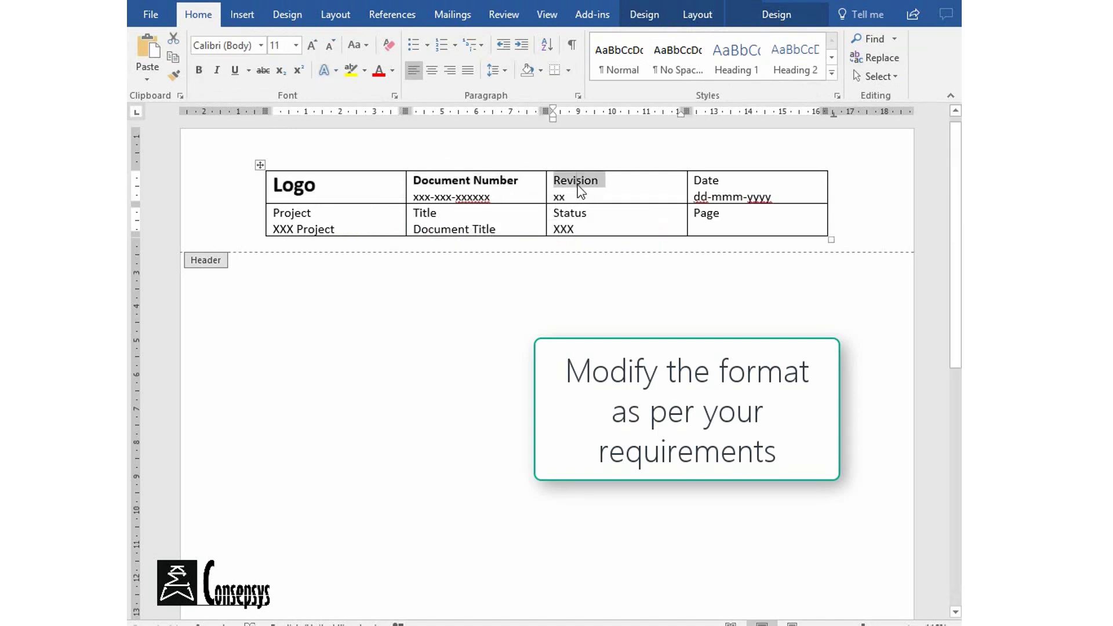
{"action": "left_click", "coordinate": [199, 70]}
{"action": "triple_click", "coordinate": [706, 181]}
{"action": "left_click", "coordinate": [199, 70]}
- Bold the Project, Title, Status and Page labels
{"action": "left_click", "coordinate": [312, 215]}
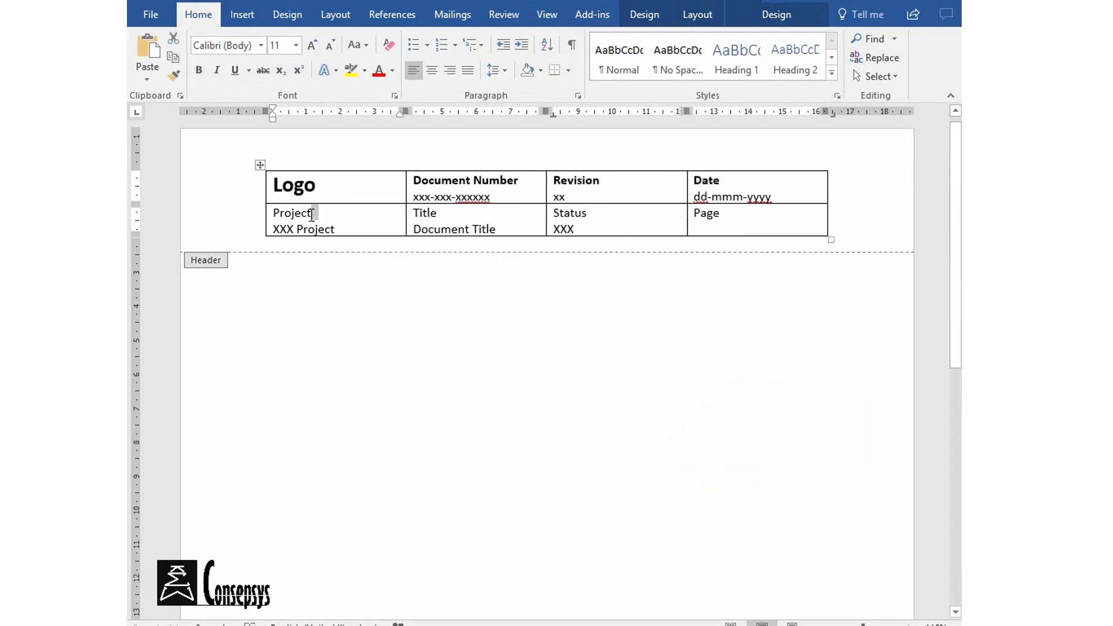
{"action": "triple_click", "coordinate": [312, 215]}
{"action": "left_click", "coordinate": [199, 70]}
{"action": "triple_click", "coordinate": [424, 215]}
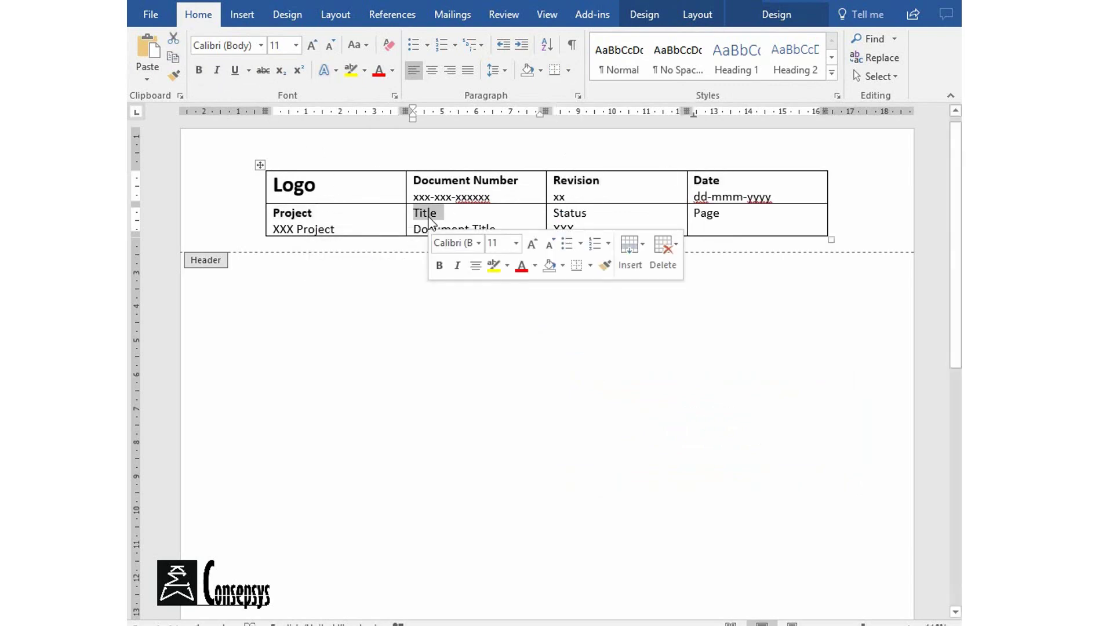
{"action": "left_click", "coordinate": [199, 70]}
{"action": "triple_click", "coordinate": [557, 213]}
{"action": "left_click", "coordinate": [199, 70]}
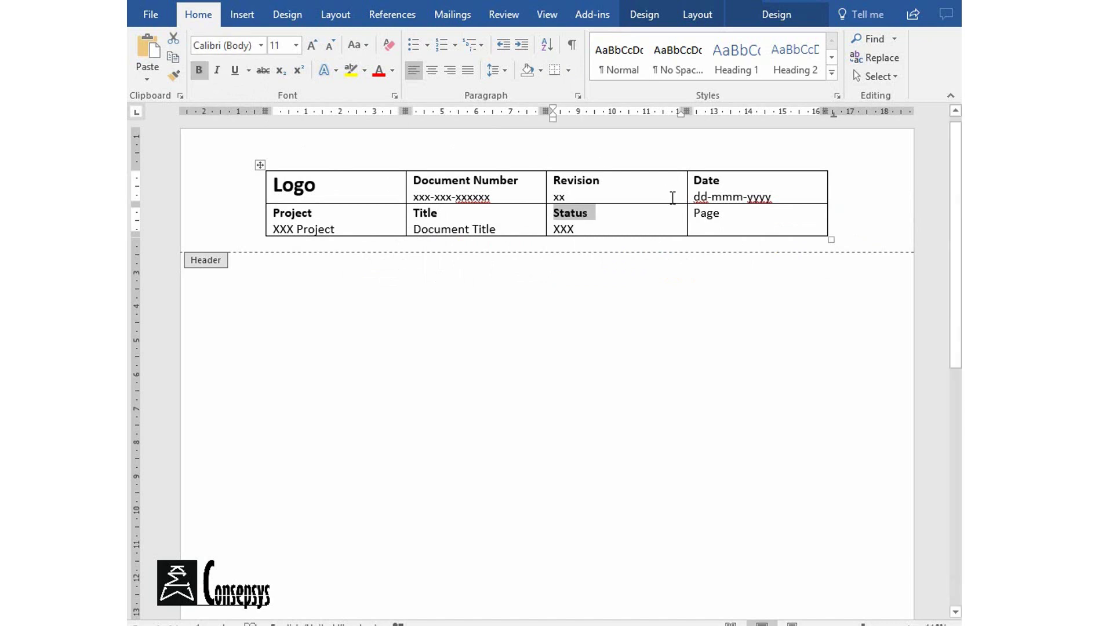
{"action": "triple_click", "coordinate": [708, 214]}
{"action": "key", "text": "ctrl+b"}
{"action": "left_click", "coordinate": [730, 231]}
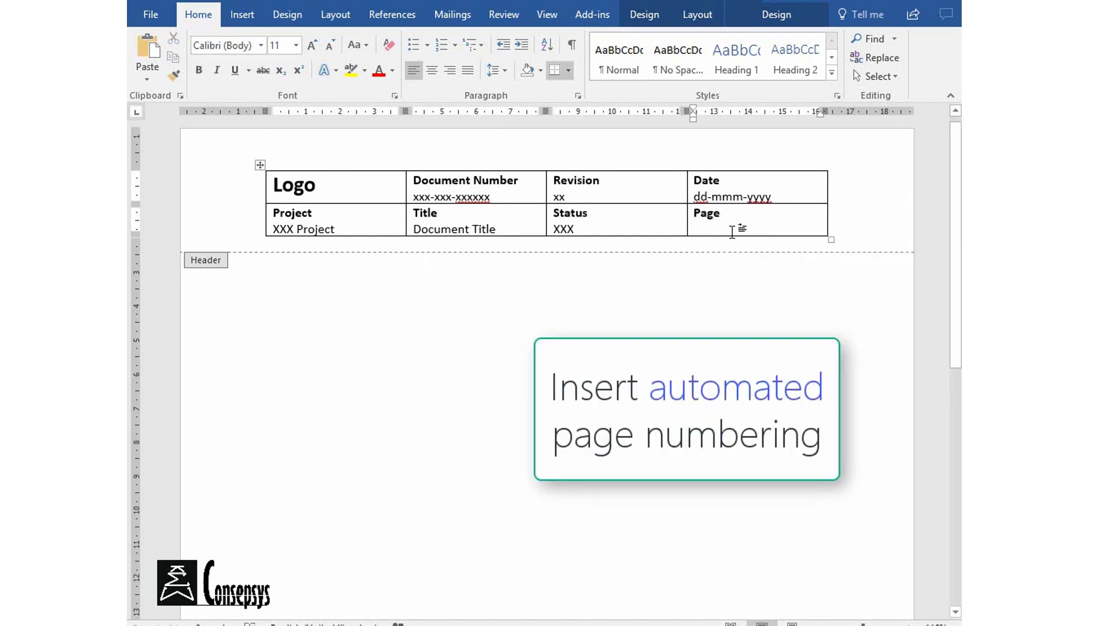
- Put a bold Page X of Y number in the Page cell and type 'Insert Disclaimer / Copyright statement' in the footer
{"action": "left_click", "coordinate": [251, 15]}
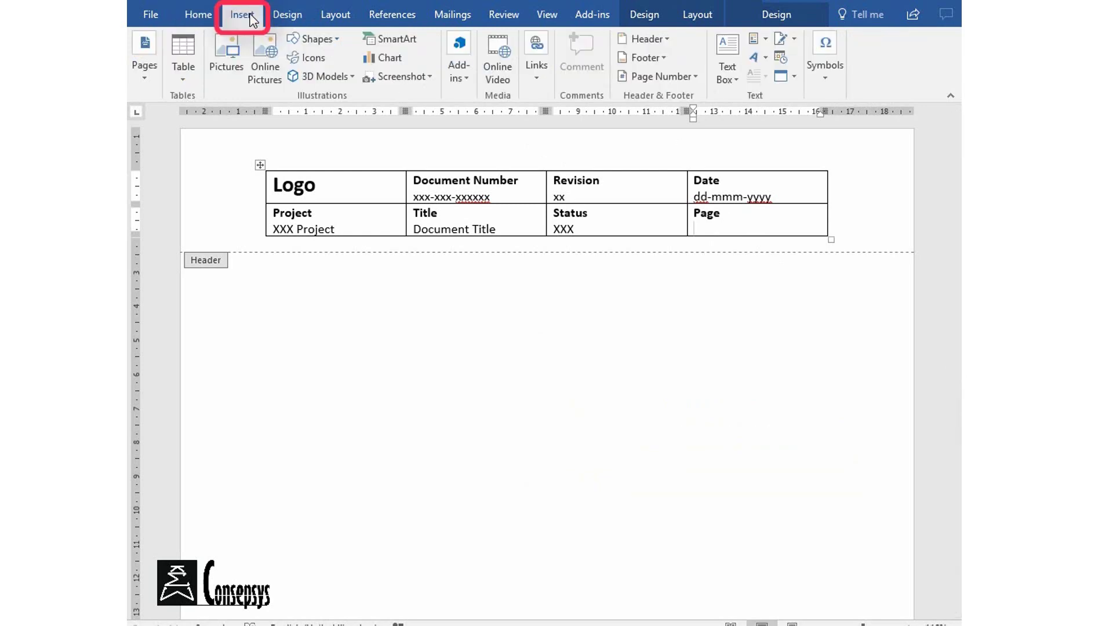
{"action": "left_click", "coordinate": [695, 80]}
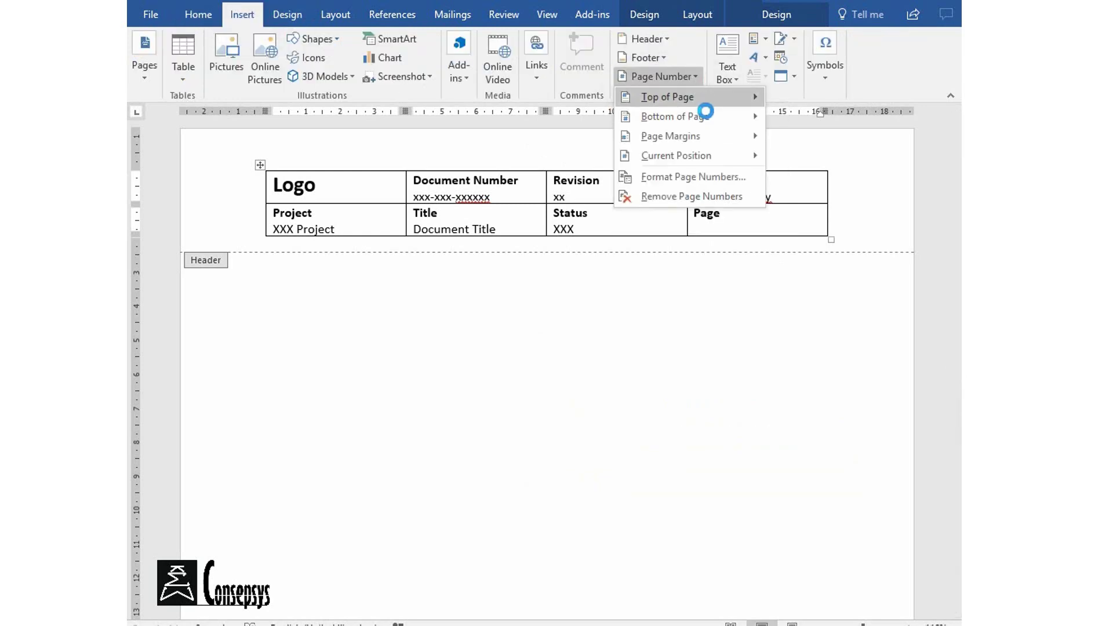
{"action": "mouse_move", "coordinate": [708, 155]}
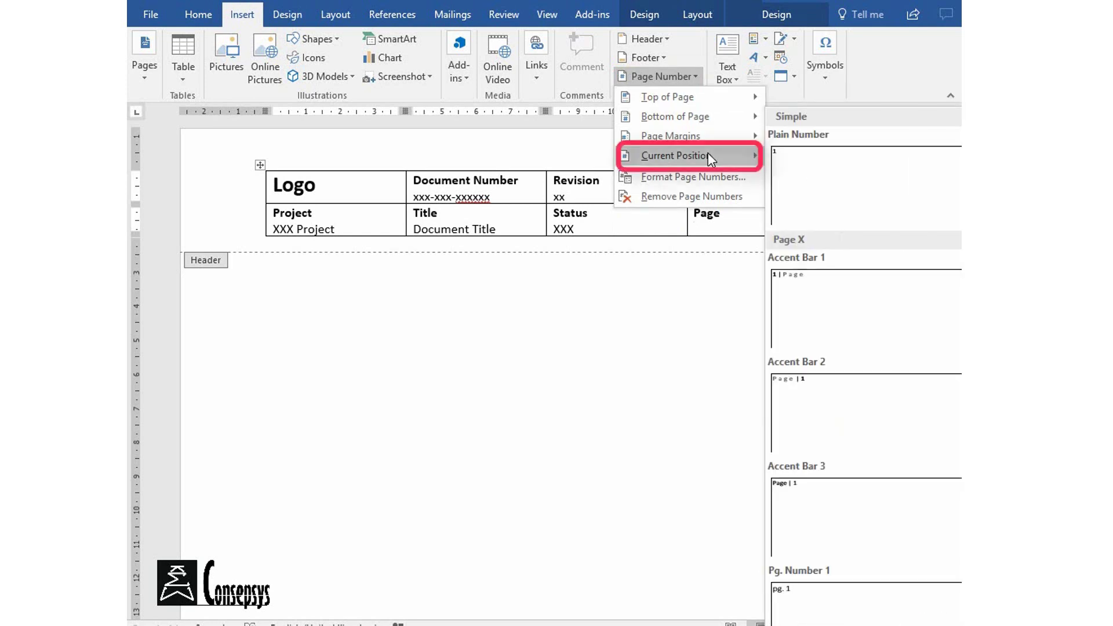
{"action": "scroll", "coordinate": [864, 347], "scroll_direction": "down", "scroll_amount": 6}
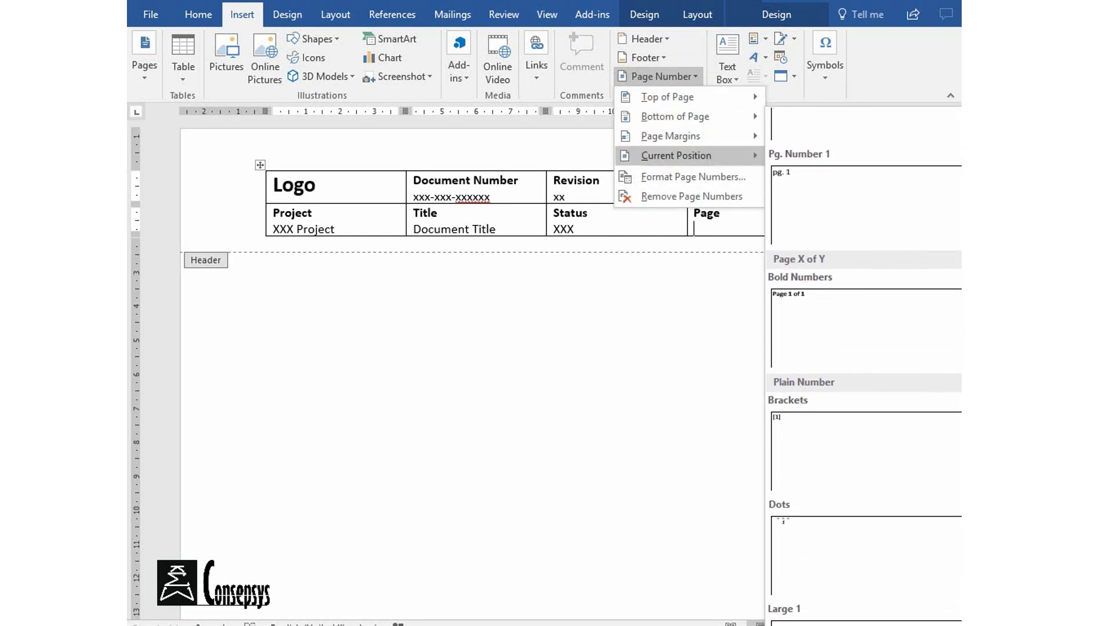
{"action": "scroll", "coordinate": [896, 228], "scroll_direction": "down", "scroll_amount": 1}
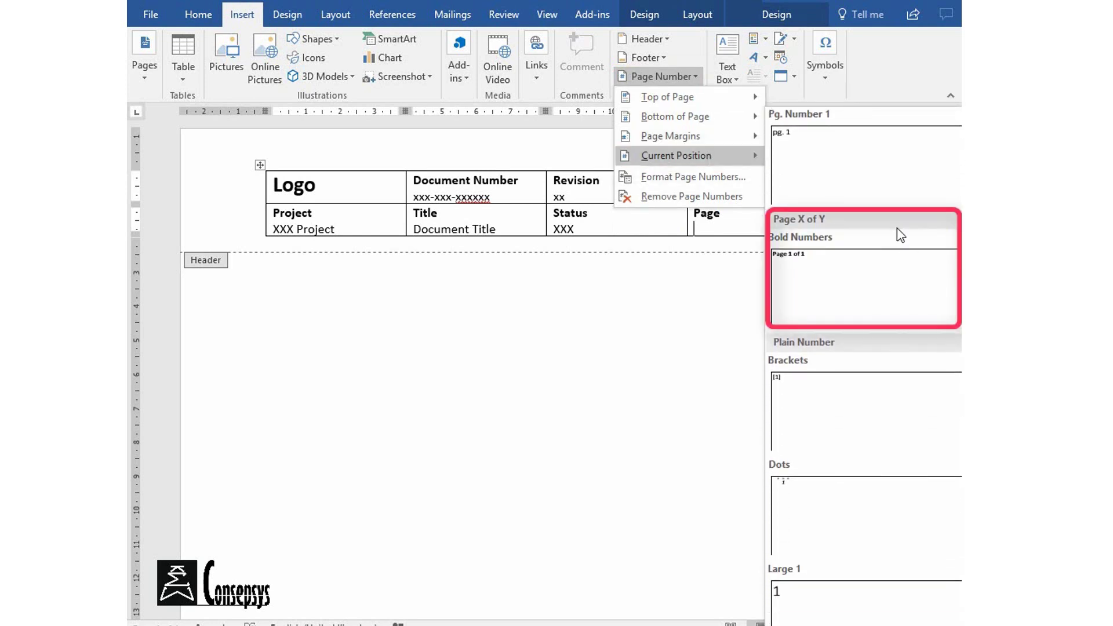
{"action": "left_click", "coordinate": [847, 293]}
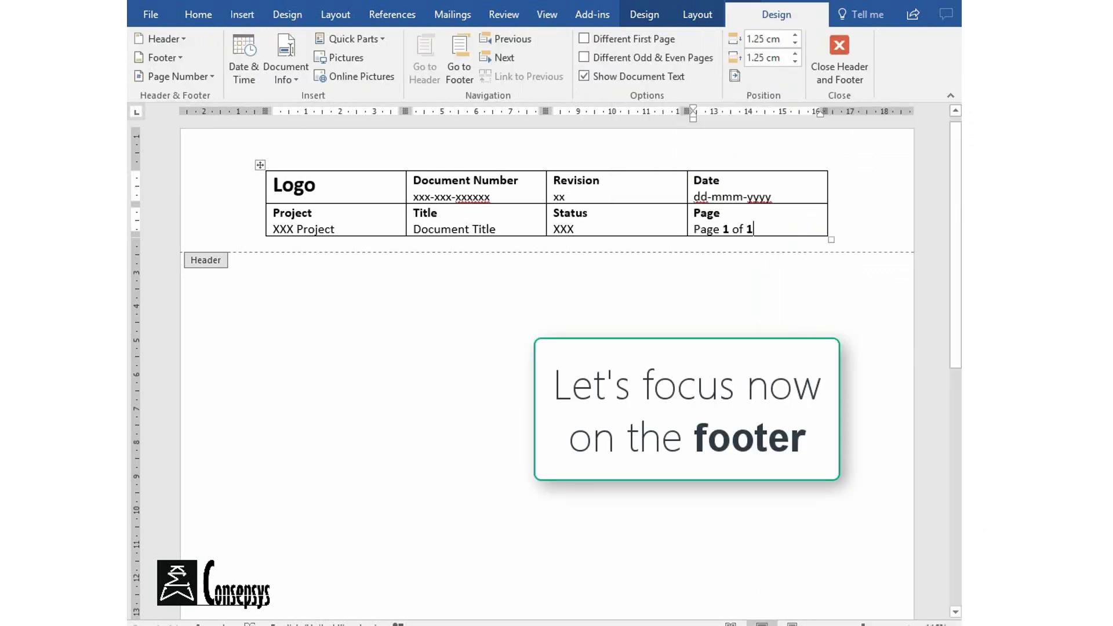
{"action": "left_click", "coordinate": [459, 67]}
{"action": "type", "text": "In"}
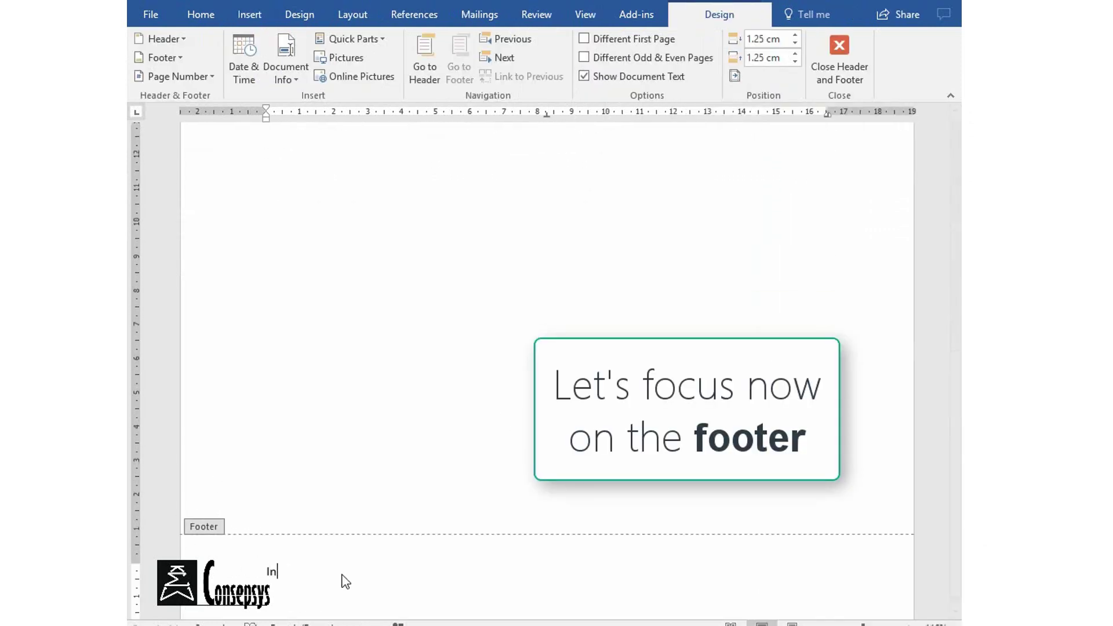
{"action": "type", "text": "sert Disclaimer / Copyright state"}
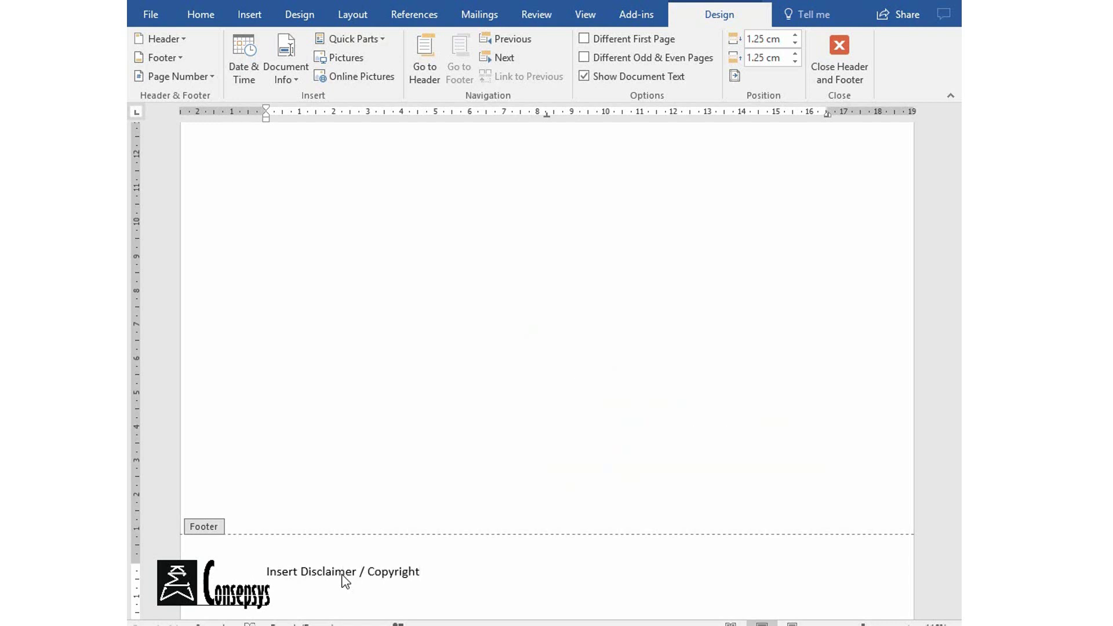
{"action": "type", "text": "ment"}
- Move the footer to 0.71 cm from the page bottom, make its text 9 pt, and close the footer
{"action": "scroll", "coordinate": [286, 547], "scroll_direction": "down", "scroll_amount": 1}
{"action": "left_click_drag", "start_coordinate": [134, 548], "coordinate": [134, 566]}
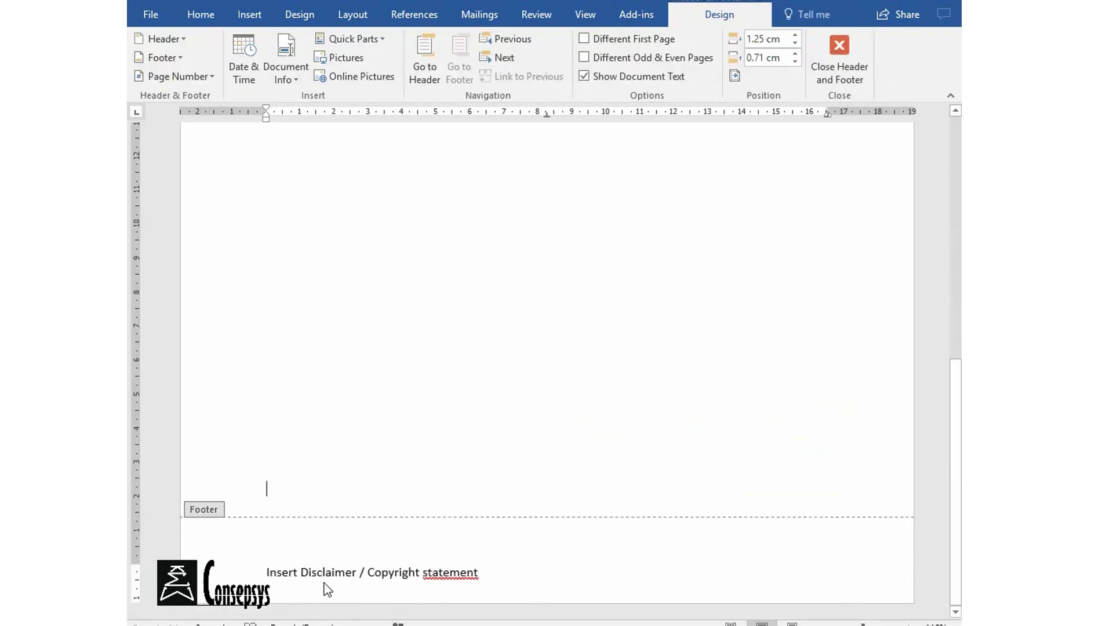
{"action": "triple_click", "coordinate": [335, 579]}
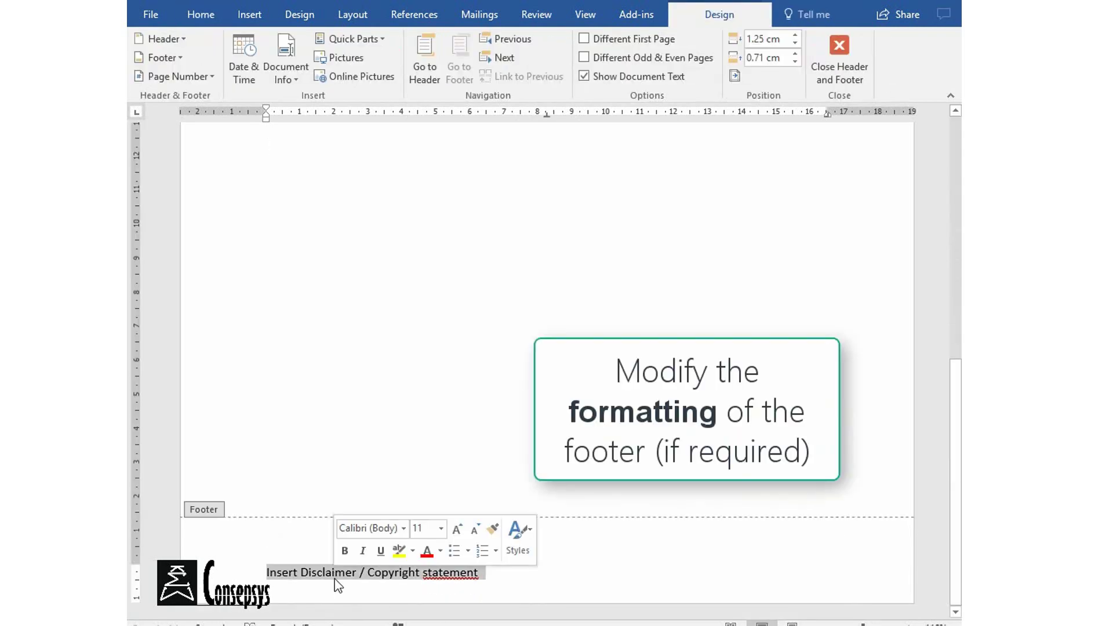
{"action": "left_click", "coordinate": [440, 528]}
{"action": "left_click", "coordinate": [436, 297]}
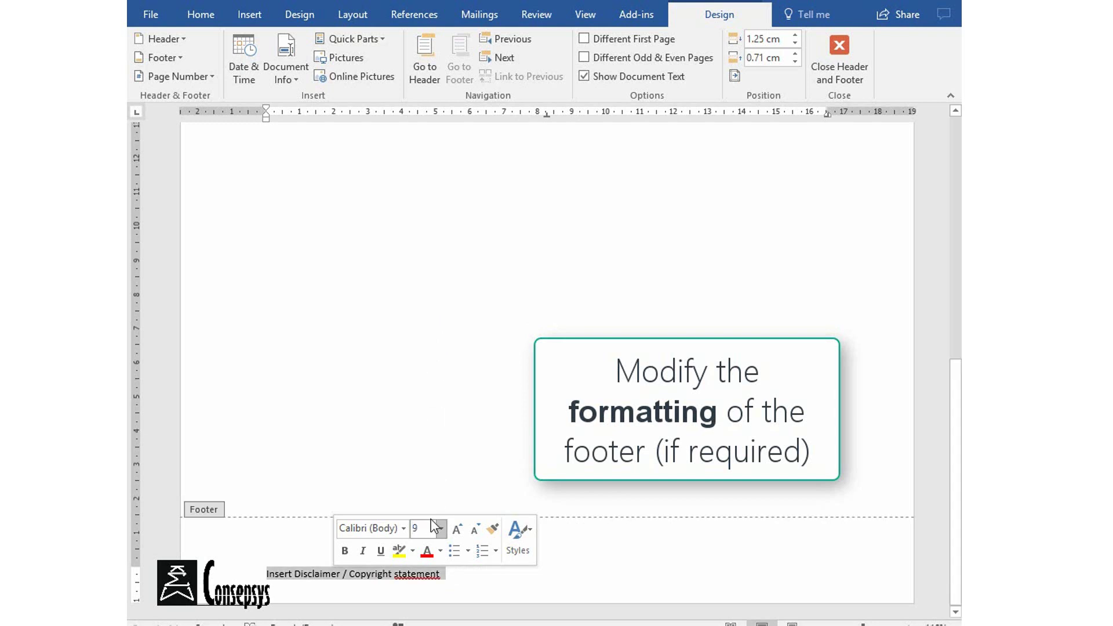
{"action": "left_click", "coordinate": [850, 74]}
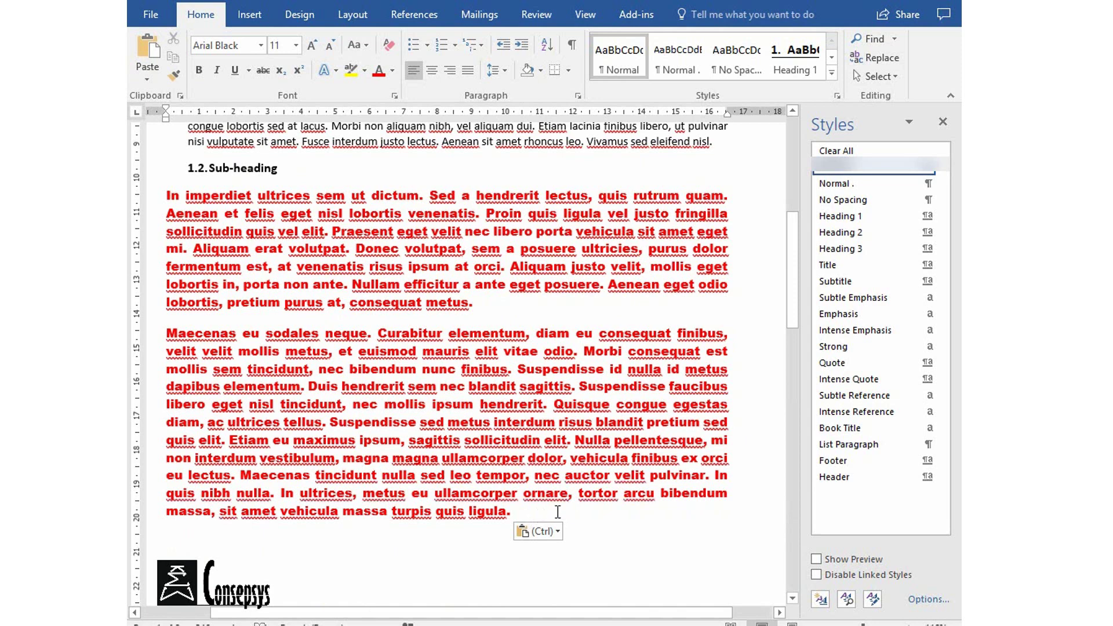
- Reset both pasted red Arial Black paragraphs to the Normal style
{"action": "key", "text": "ctrl+shift+Up"}
{"action": "key", "text": "ctrl+shift+Up"}
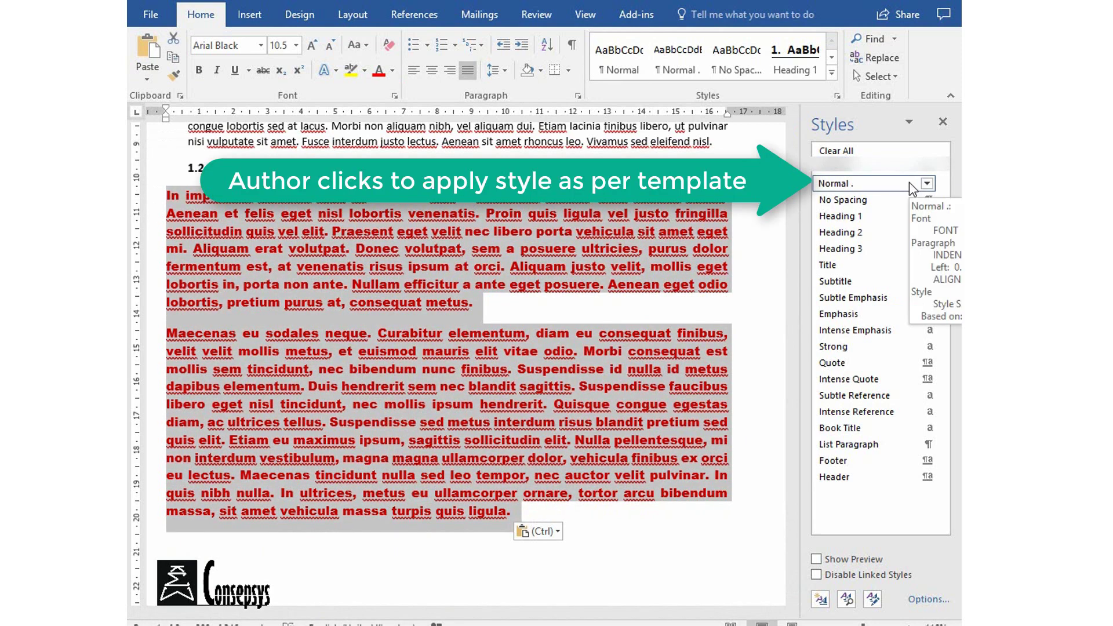
{"action": "left_click", "coordinate": [873, 185]}
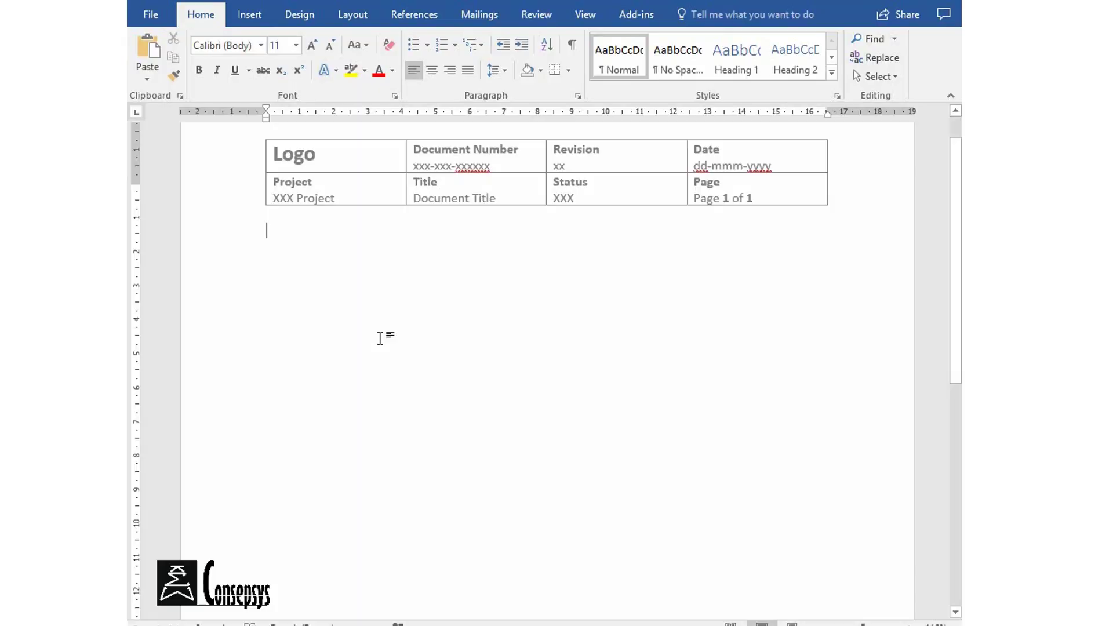
- Type numbered '1. Heading XYZ' and '1.1. Sub-heading', then 'Content:' with pasted Lorem ipsum
{"action": "type", "text": "Heading XYZ"}
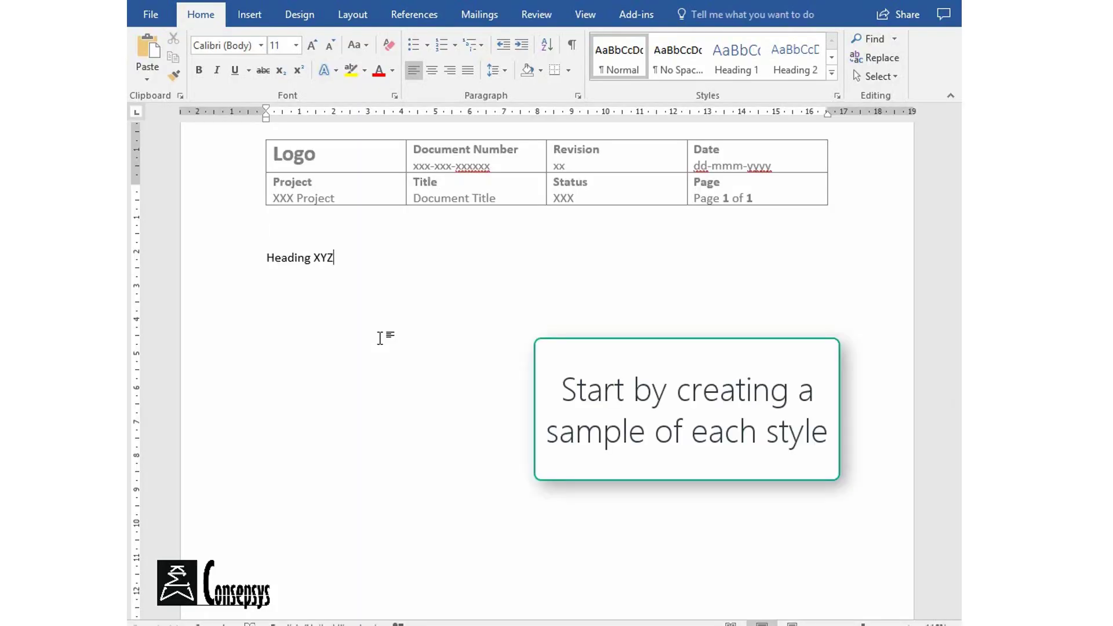
{"action": "key", "text": "Return"}
{"action": "key", "text": "alt+h"}
{"action": "key", "text": "n"}
{"action": "key", "text": "Return"}
{"action": "key", "text": "Tab"}
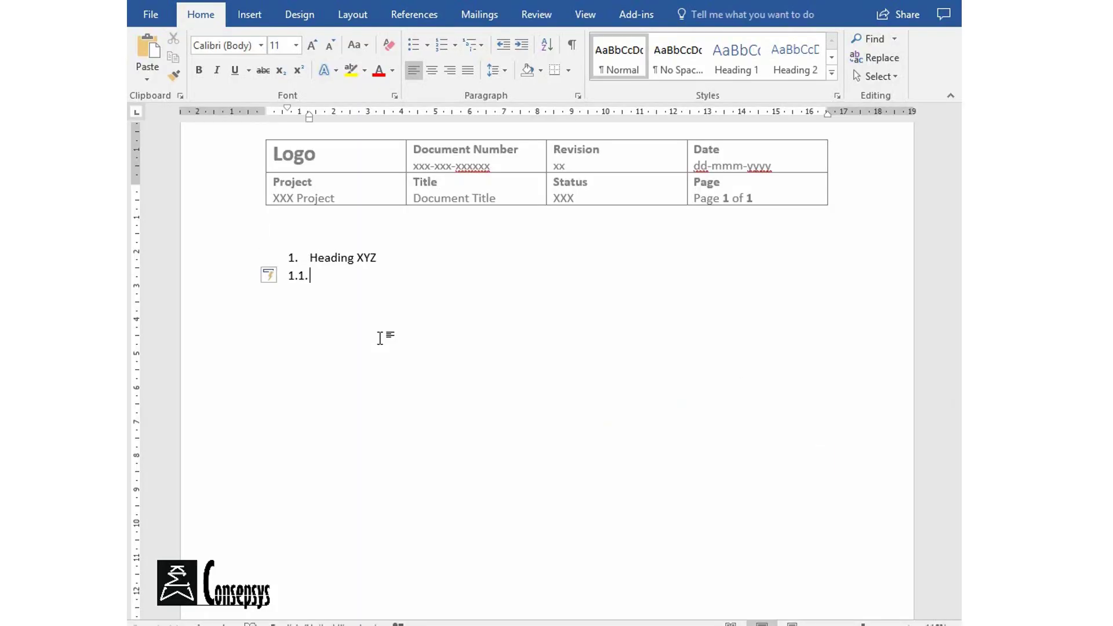
{"action": "type", "text": "Sub-heading"}
{"action": "key", "text": "Return"}
{"action": "key", "text": "ctrl+shift+n"}
{"action": "type", "text": "Content:"}
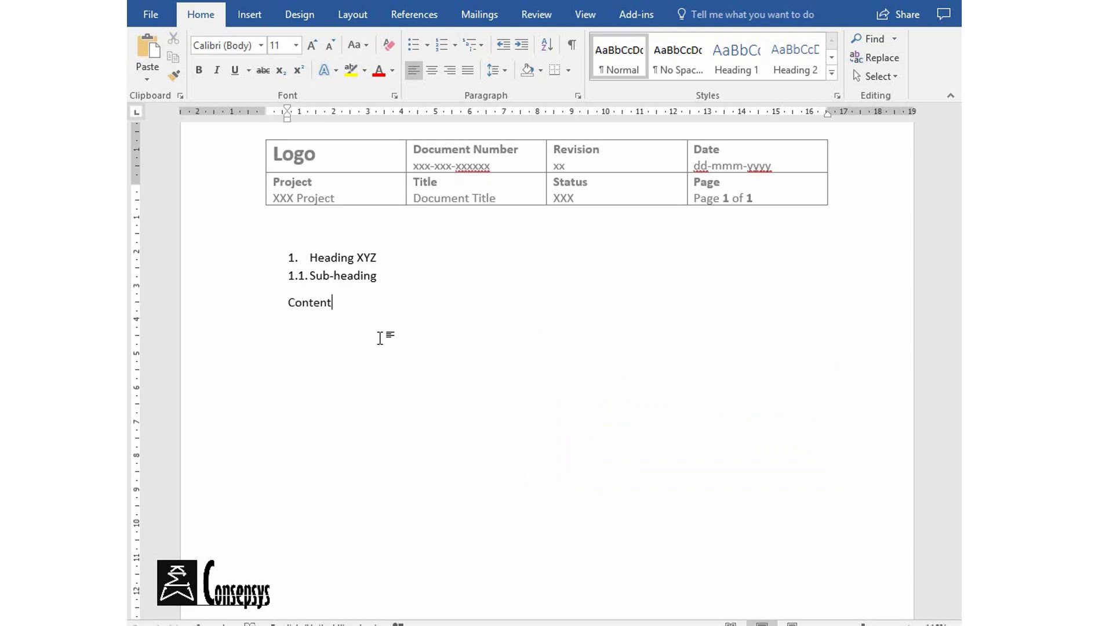
{"action": "type", "text": "Lorem ipsum dolor sit amet, consectetur adipiscing elit. Cras eget justo pulvinar, pellentesque nulla quis, porttitor eros. Praesent est nulla, molestie id semper nec, luctus at arcu. Aliquam sem ipsum, fringilla ut pharetra et, dapibus eu nisl. Duis suscipit fringilla tortor sit amet molestie. Nullam pretium fermentum dapibus. Integer ante arcu, consequat nec mollis nec, pellentesque ac ex. Duis porta vel tellus vel fringilla. Duis cursus lacus a erat iaculis, id consectetur dui mollis. In sodales porttitor finibus.  Quisque posuere ex non leo condimentum vestibulum. Aliquam id semper nisl. Quisque vitae tortor posuere elit congue lobortis sed at lacus. Morbi non aliquam nibh, vel aliquam dui. Etiam lacinia finibus libero, ut pulvinar nisi vulputate sit amet. Fusce interdum justo lectus. Aenean sit amet rhoncus leo. Vivamus sed eleifend nisl."}
- Justify the Lorem ipsum, bold and bottom-border the heading, bold the sub-heading, make the body 10 pt
{"action": "left_click", "coordinate": [300, 301], "text": "shift"}
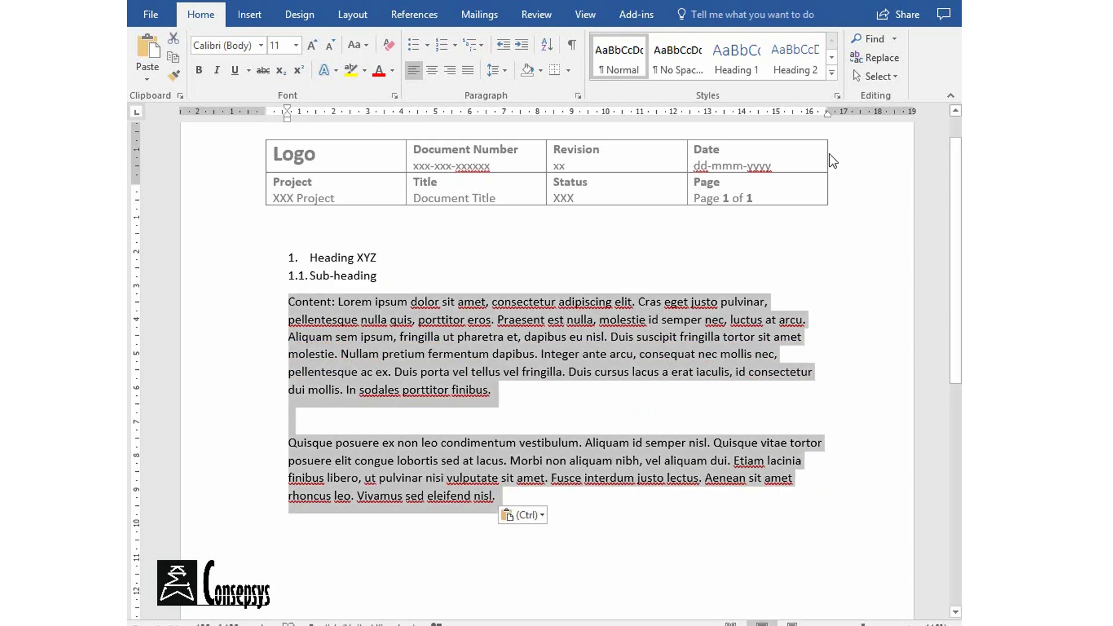
{"action": "key", "text": "ctrl+j"}
{"action": "left_click", "coordinate": [377, 257]}
{"action": "triple_click", "coordinate": [362, 255]}
{"action": "key", "text": "ctrl+b"}
{"action": "left_click", "coordinate": [556, 70]}
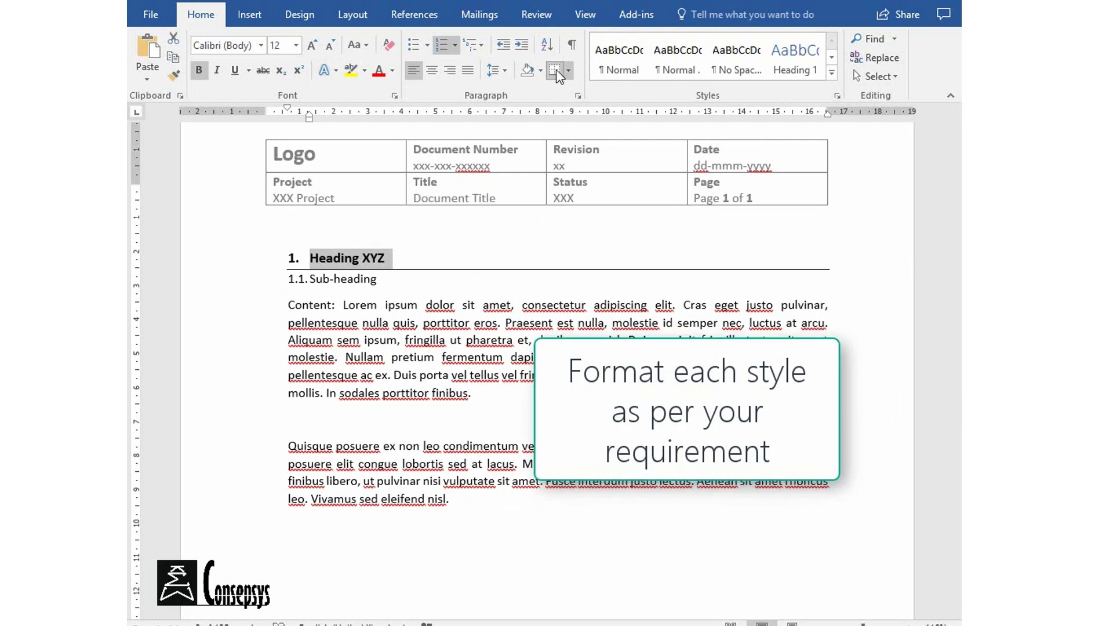
{"action": "left_click_drag", "start_coordinate": [311, 295], "coordinate": [431, 284]}
{"action": "key", "text": "ctrl+b"}
{"action": "left_click_drag", "start_coordinate": [288, 322], "coordinate": [705, 518]}
{"action": "key", "text": "ctrl+bracketleft"}
{"action": "left_click", "coordinate": [705, 517]}
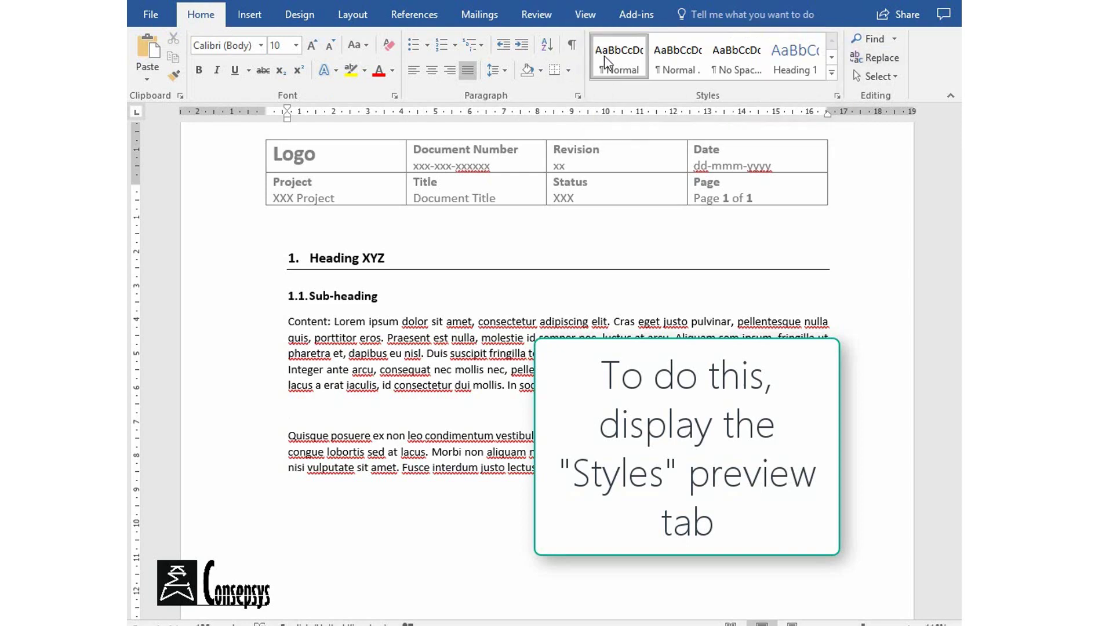
- Update the Heading 1 and Heading 2 styles to match the sample heading and sub-heading
{"action": "left_click", "coordinate": [837, 96]}
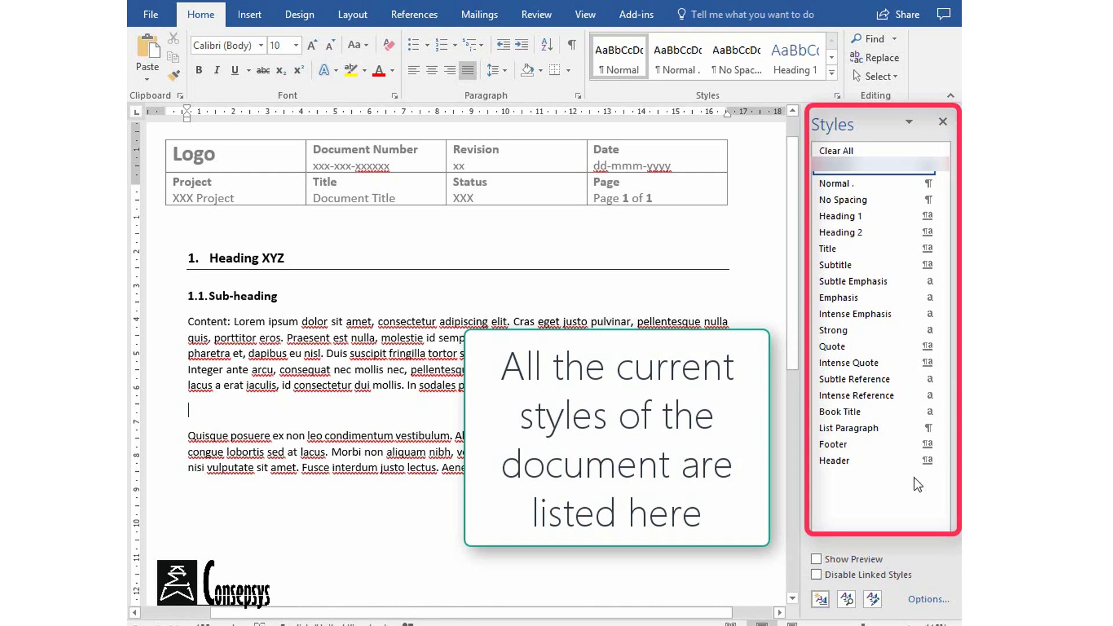
{"action": "triple_click", "coordinate": [249, 259]}
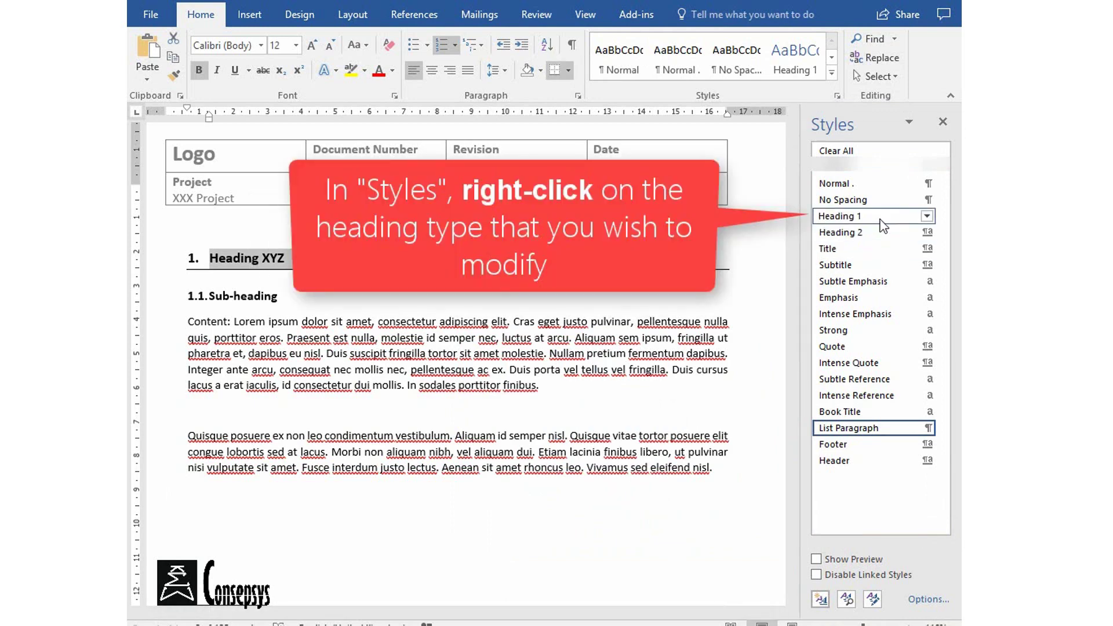
{"action": "right_click", "coordinate": [884, 225]}
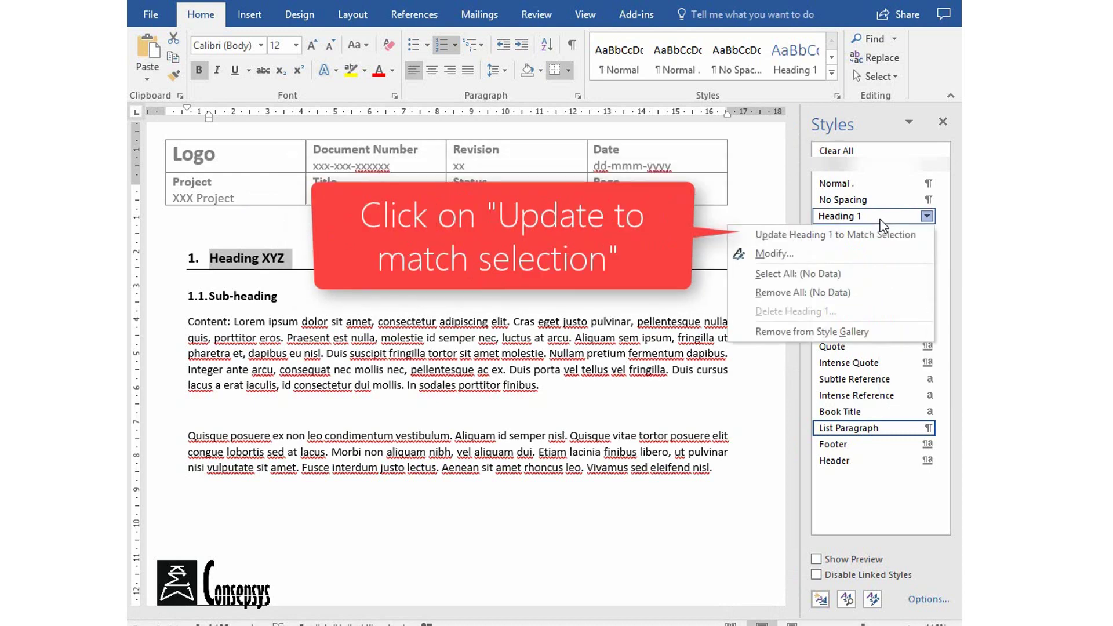
{"action": "left_click", "coordinate": [926, 238]}
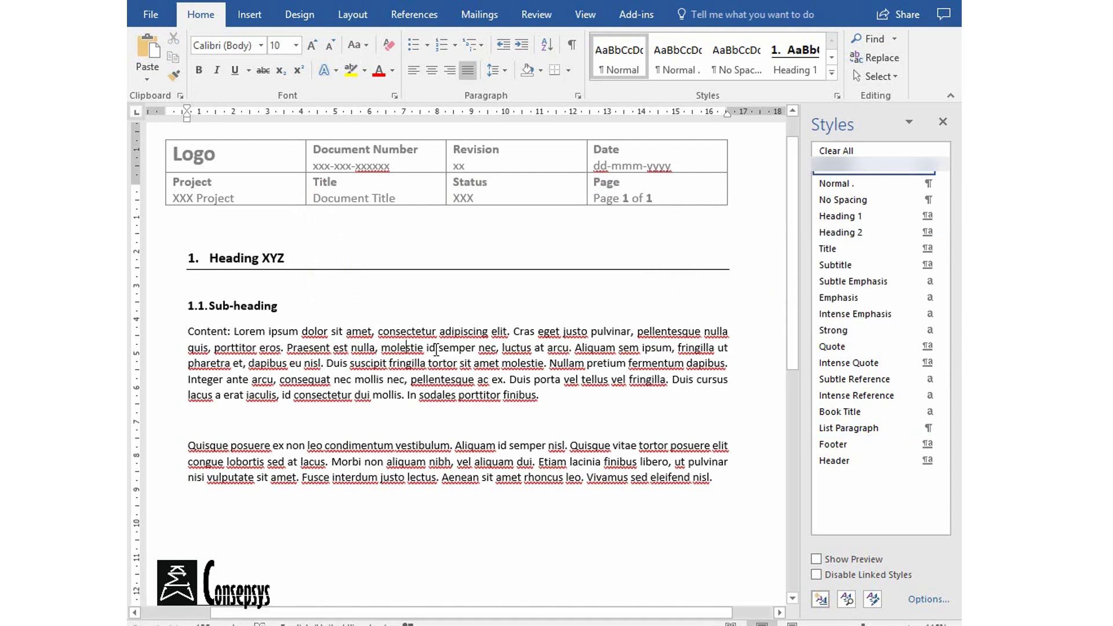
{"action": "triple_click", "coordinate": [244, 305]}
{"action": "right_click", "coordinate": [842, 241]}
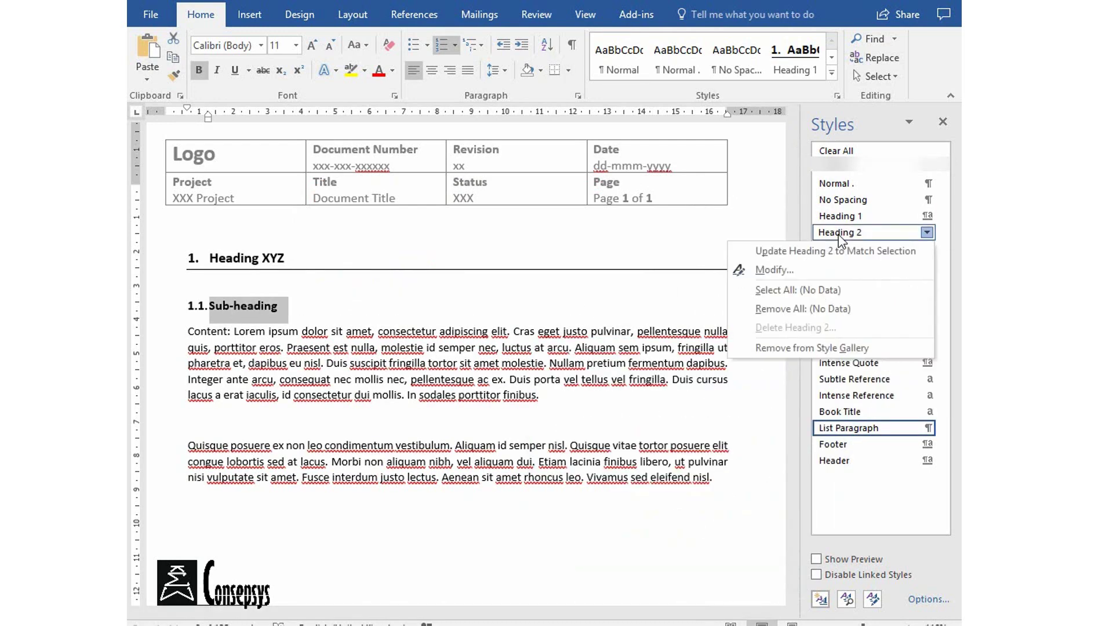
{"action": "left_click", "coordinate": [838, 249]}
- Type a plain 'Sub-heading' line below the body paragraphs
{"action": "left_click_drag", "start_coordinate": [187, 342], "coordinate": [726, 486]}
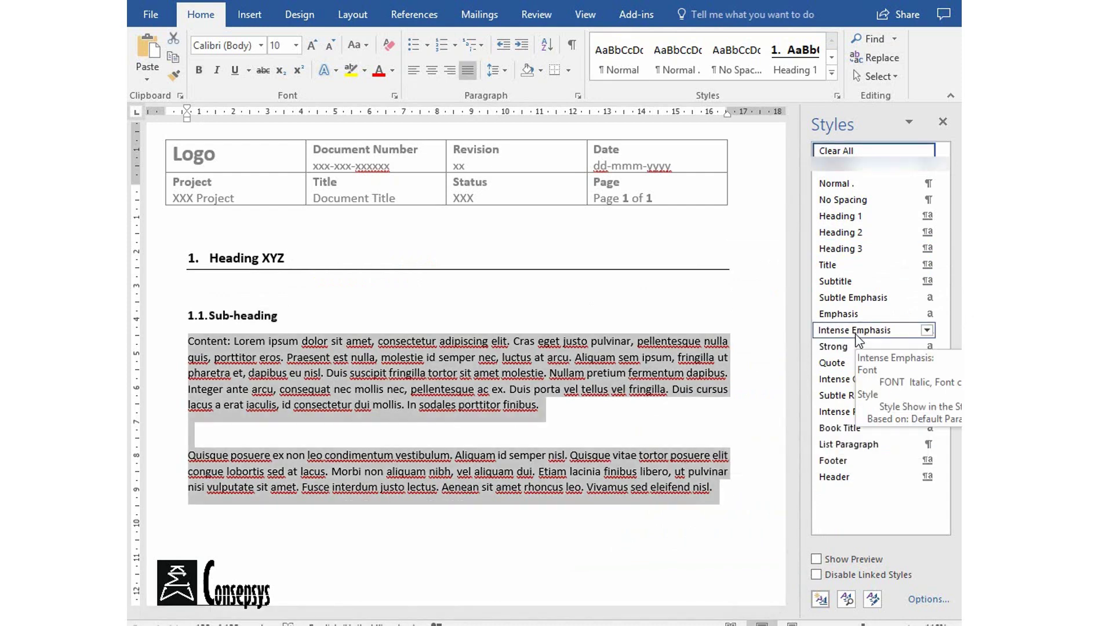
{"action": "left_click", "coordinate": [509, 455]}
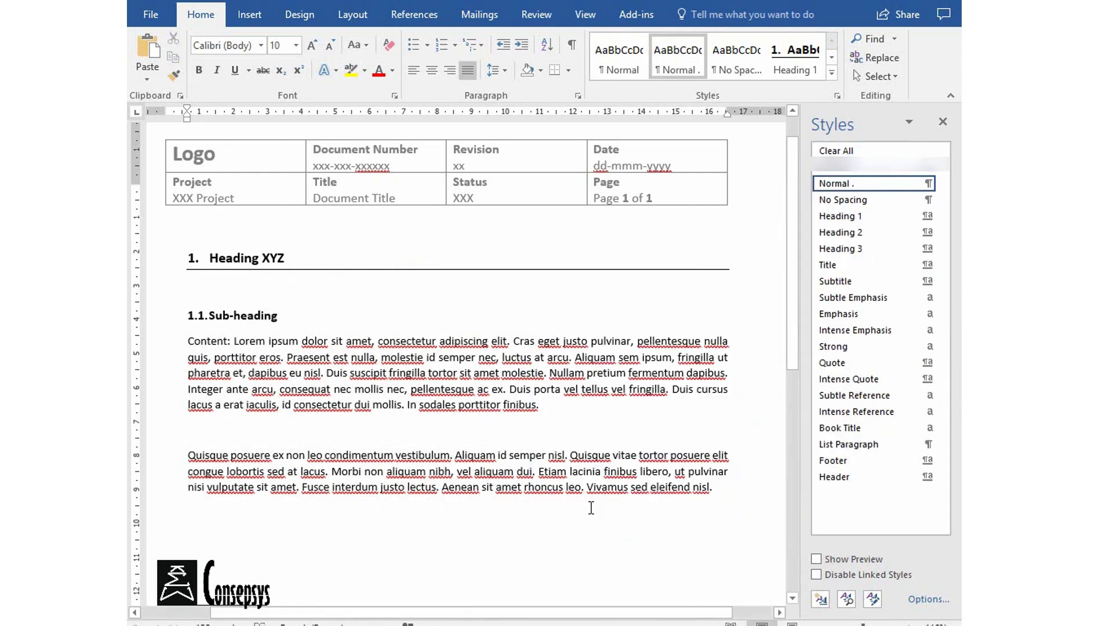
{"action": "left_click", "coordinate": [255, 549]}
{"action": "type", "text": "Sub-heading"}
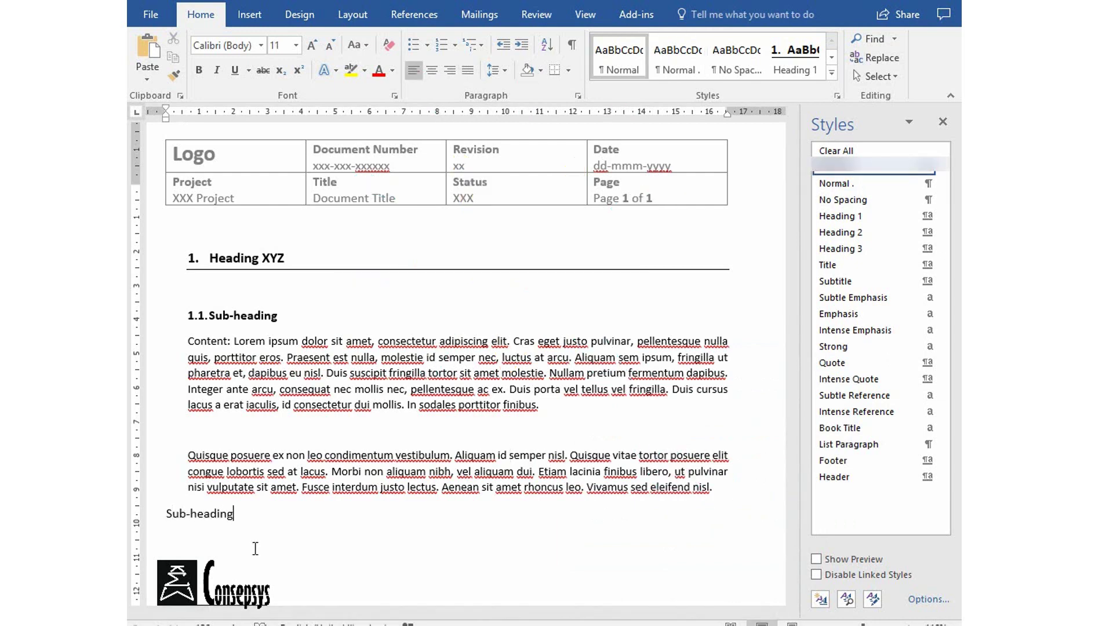
- Apply Heading 2 to the new line so it becomes 1.2.Sub-heading
{"action": "triple_click", "coordinate": [211, 516]}
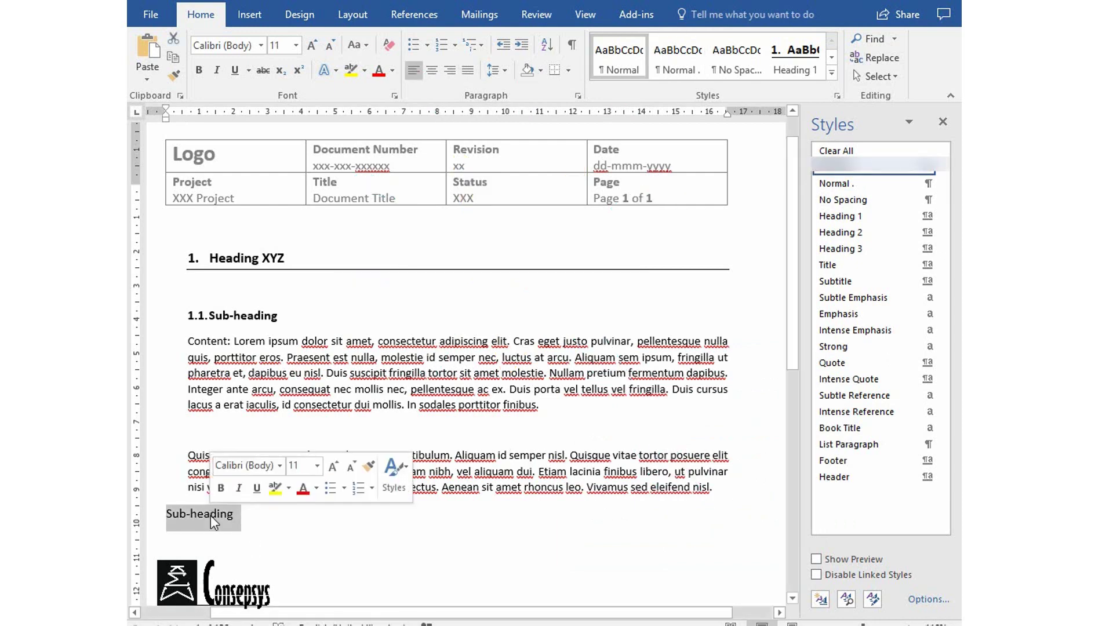
{"action": "left_click", "coordinate": [869, 232]}
{"action": "left_click", "coordinate": [294, 517]}
{"action": "key", "text": "Return"}
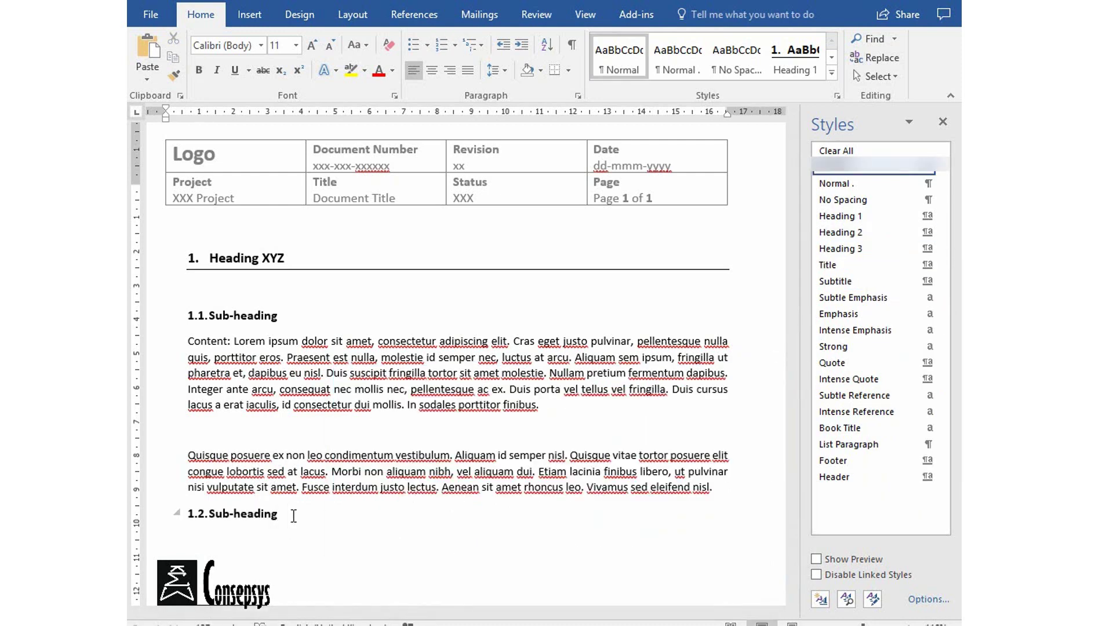
- Paste the red formatted text below 1.2.Sub-heading and reset it to the Normal style
{"action": "scroll", "coordinate": [488, 338], "scroll_direction": "down", "scroll_amount": 3}
{"action": "left_click", "coordinate": [242, 358]}
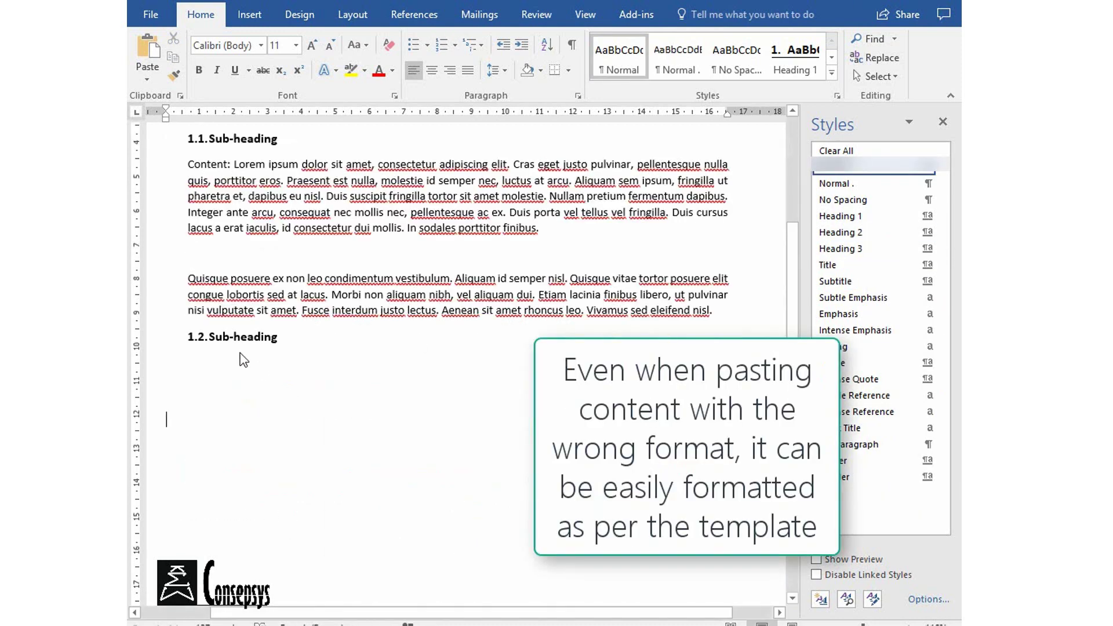
{"action": "type", "text": "In imperdiet ultrices sem ut dictum. Sed a hendrerit lectus, quis rutrum quam. Aenean et felis eget nisl lobortis venenatis. Proin quis ligula vel justo fringilla sollicitudin quis vel elit. Praesent eget velit nec libero porta vehicula sit amet eget mi. Aliquam erat volutpat. Donec volutpat, sem a posuere ultricies, purus dolor fermentum est, at venenatis risus ipsum at orci. Aliquam justo velit, mollis eget lobortis in, porta non ante. Nullam efficitur a ante eget posuere. Aenean eget odio lobortis, pretium purus at, consequat metus.\\nMaecenas eu sodales neque. Curabitur elementum, diam eu consequat finibus, velit velit mollis metus, et euismod mauris elit vitae odio. Morbi consequat est mollis sem tincidunt, nec bibendum nunc finibus. Suspendisse id nulla id metus dapibus elementum. Duis hendrerit sem nec blandit sagittis. Suspendisse faucibus libero eget nisl tincidunt, nec mollis ipsum hendrerit. Quisque congue egestas diam, ac ultrices tellus. Suspendisse sed metus interdum risus blandit pretium sed quis elit. Etiam eu maximus ipsum, sagittis sollicitudin elit. Nulla pellentesque, mi non interdum vestibulum, magna magna ullamcorper dolor, vehicula finibus ex orci eu lectus. Maecenas tincidunt nulla sed leo tempor, nec auctor velit pulvinar. In quis nibh nulla. In ultrices, metus eu ullamcorper ornare, tortor arcu bibendum massa, sit amet vehicula massa turpis quis ligula."}
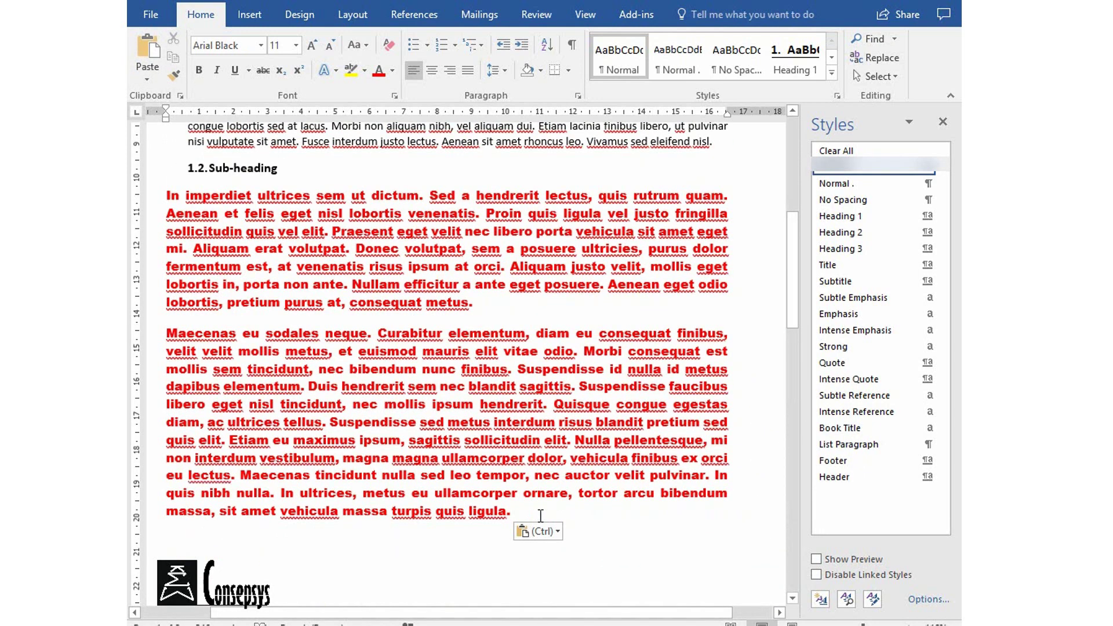
{"action": "mouse_move", "coordinate": [558, 513]}
{"action": "left_mouse_down"}
{"action": "mouse_move", "coordinate": [320, 416]}
{"action": "mouse_move", "coordinate": [166, 196]}
{"action": "left_mouse_up"}
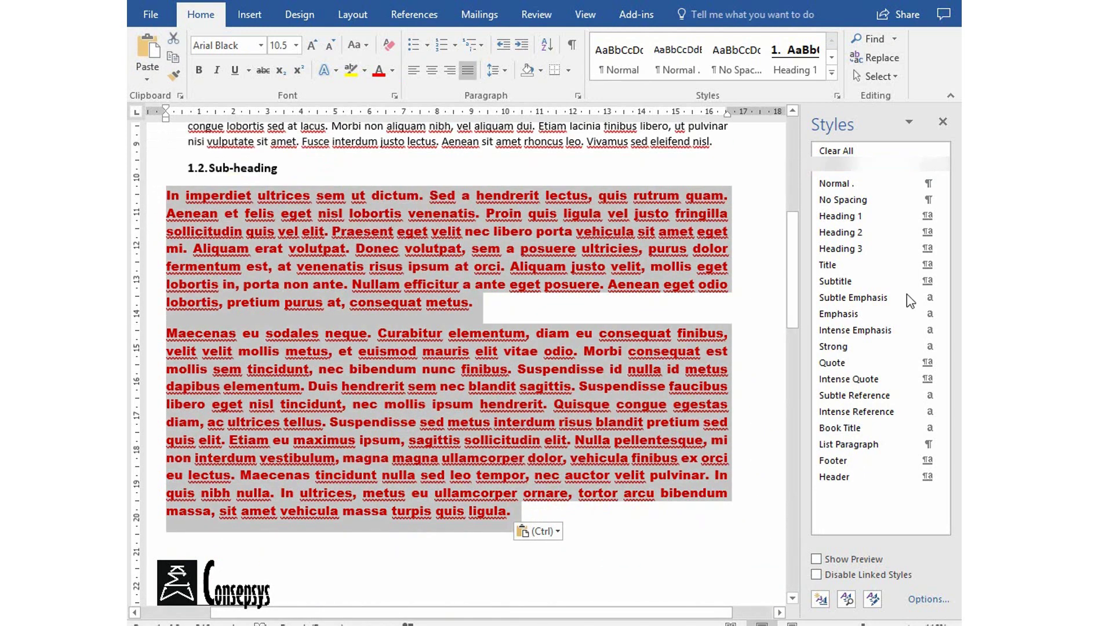
{"action": "left_click", "coordinate": [877, 184]}
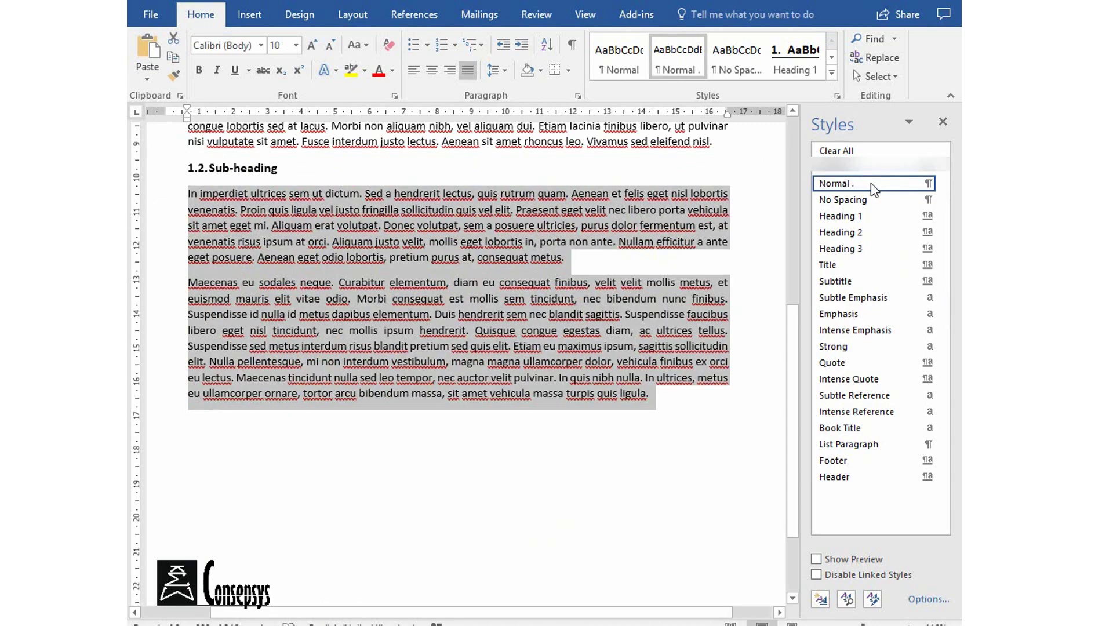
{"action": "left_click", "coordinate": [667, 498]}
{"action": "scroll", "coordinate": [666, 497], "scroll_direction": "up", "scroll_amount": 3}
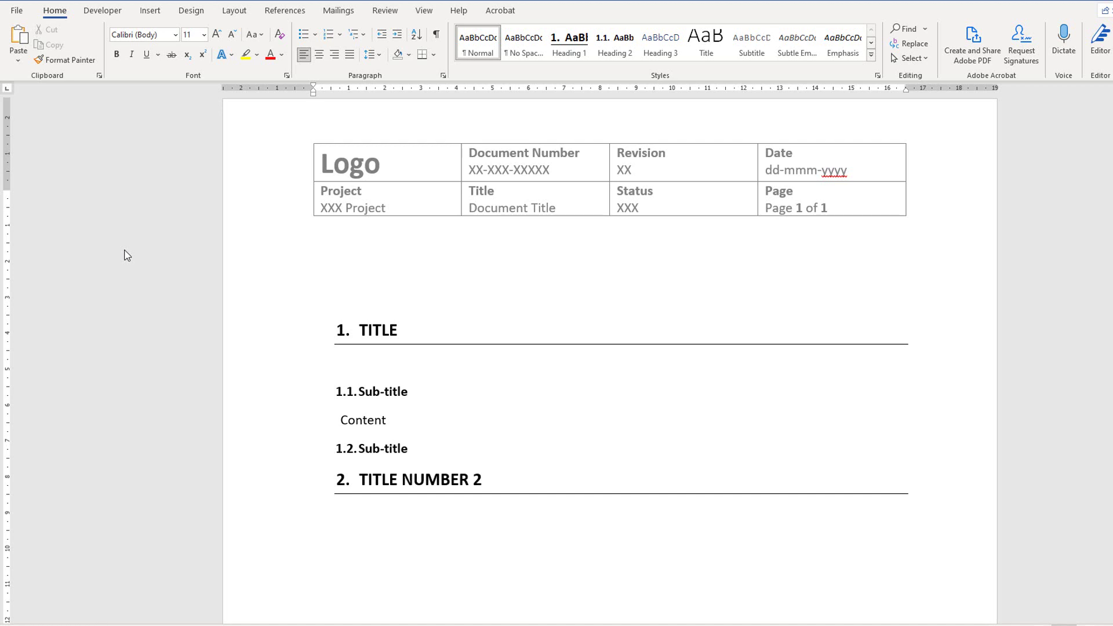
- Enter 'document' as the file name and open the format list showing Word Template (*.dotx)
{"action": "type", "text": "document"}
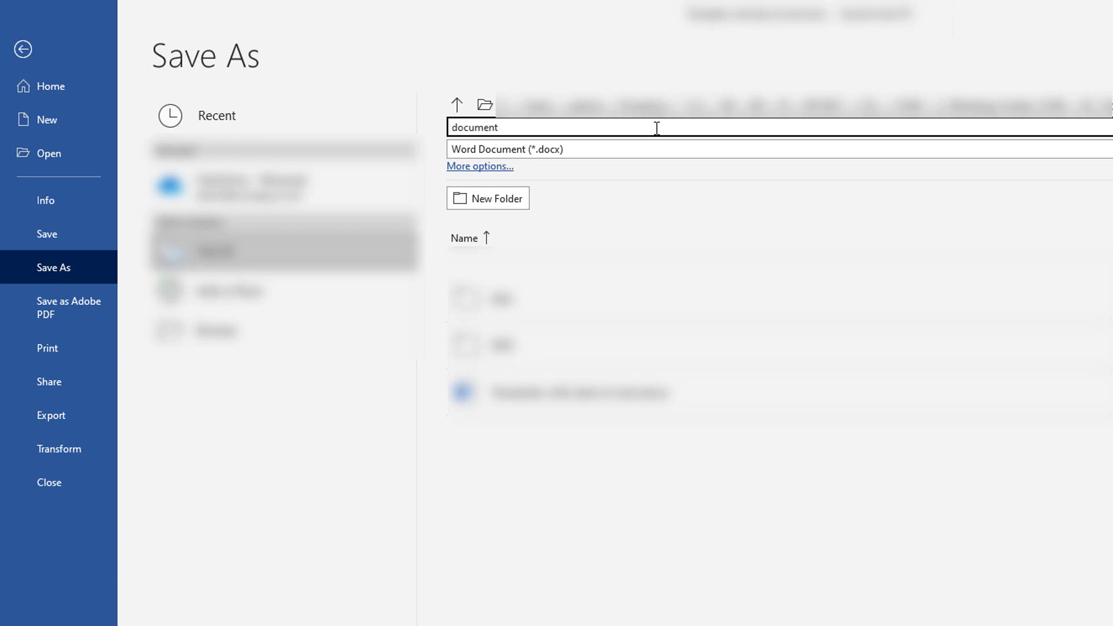
{"action": "left_click", "coordinate": [588, 151]}
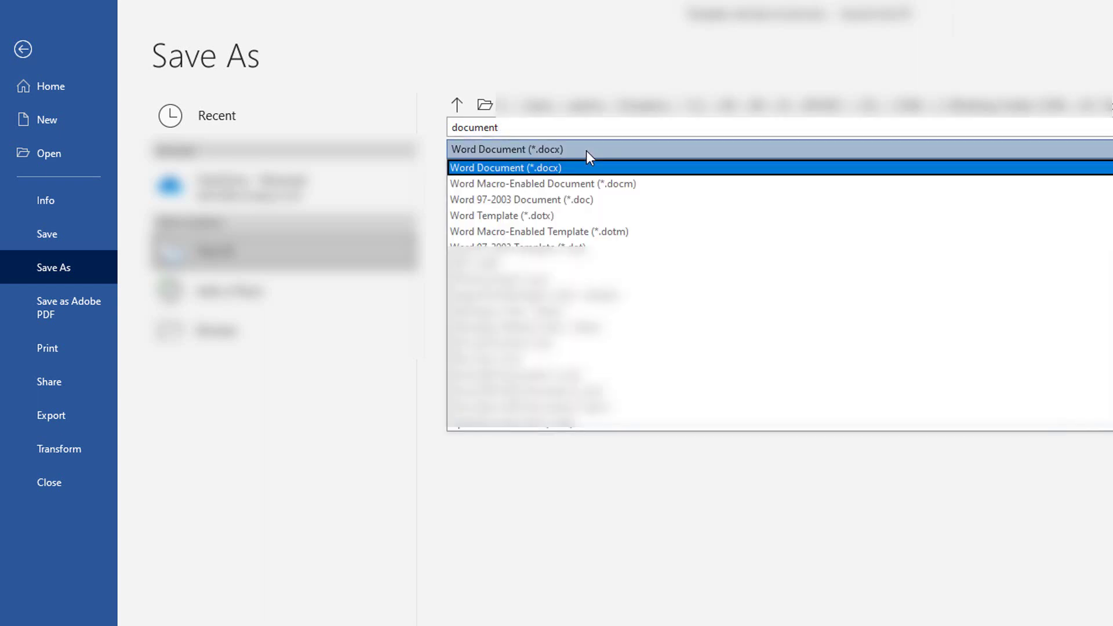